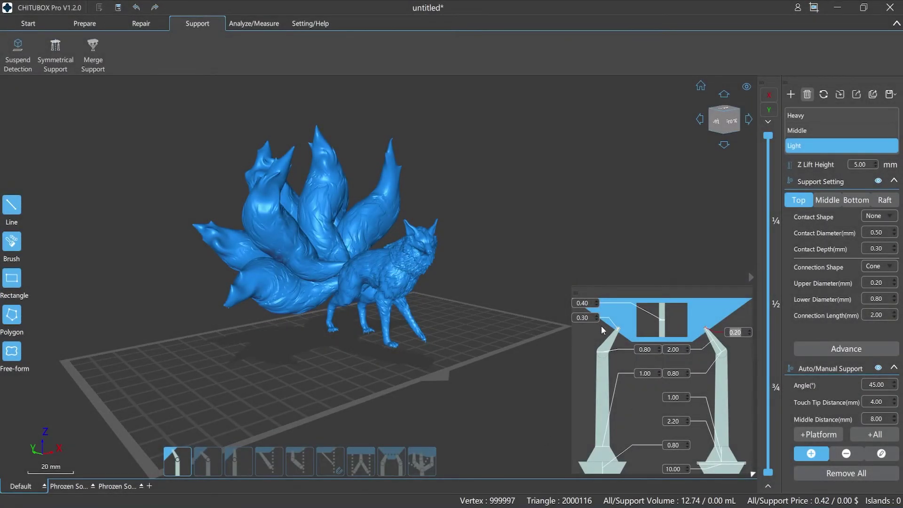
# Reduce contact depth and top contact size to 0.20 and widen pillar diameters to 0.90 and 1.20
pyautogui.click(597, 319)
pyautogui.click(597, 304)
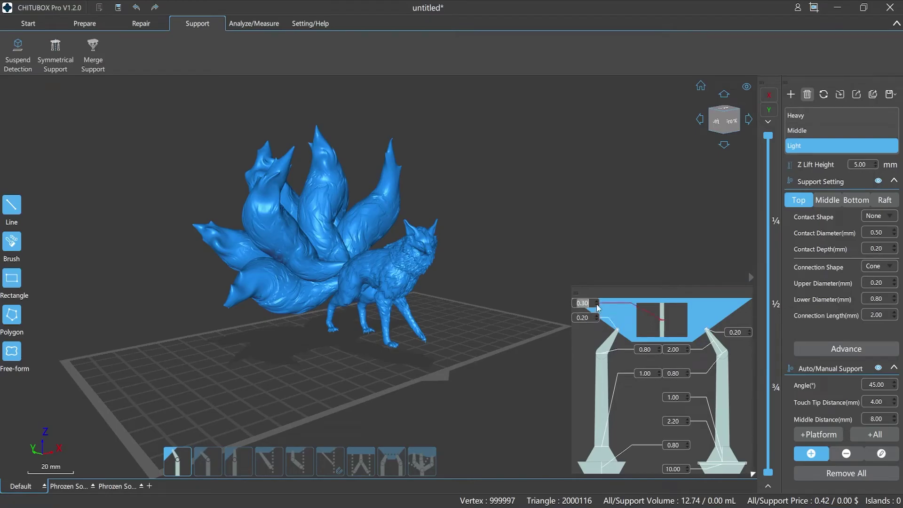
pyautogui.click(597, 305)
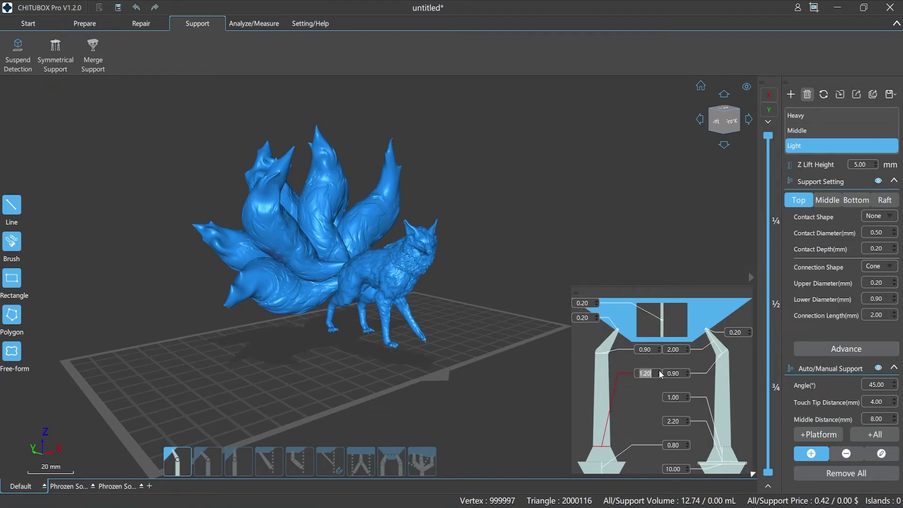
pyautogui.click(658, 371)
# Set the raft shape to Cross grid and generate trial supports for the whole model
pyautogui.click(829, 203)
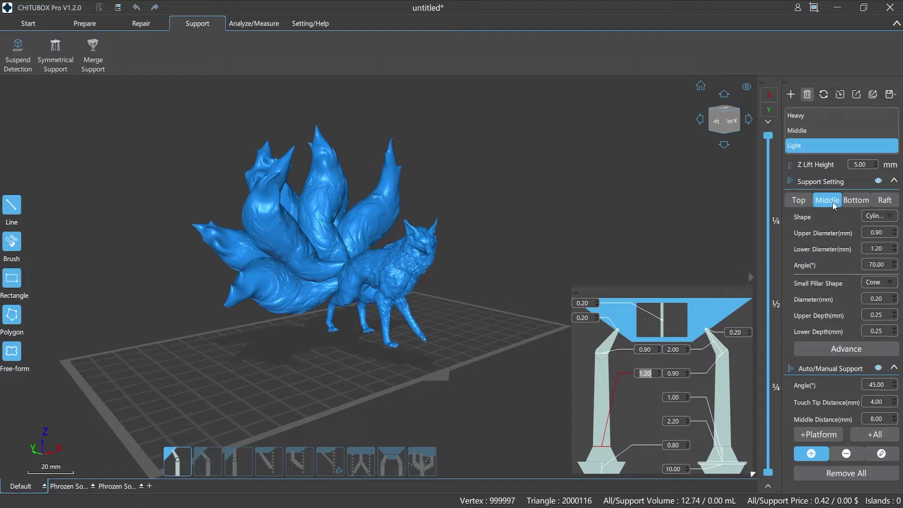
pyautogui.click(851, 201)
pyautogui.click(883, 201)
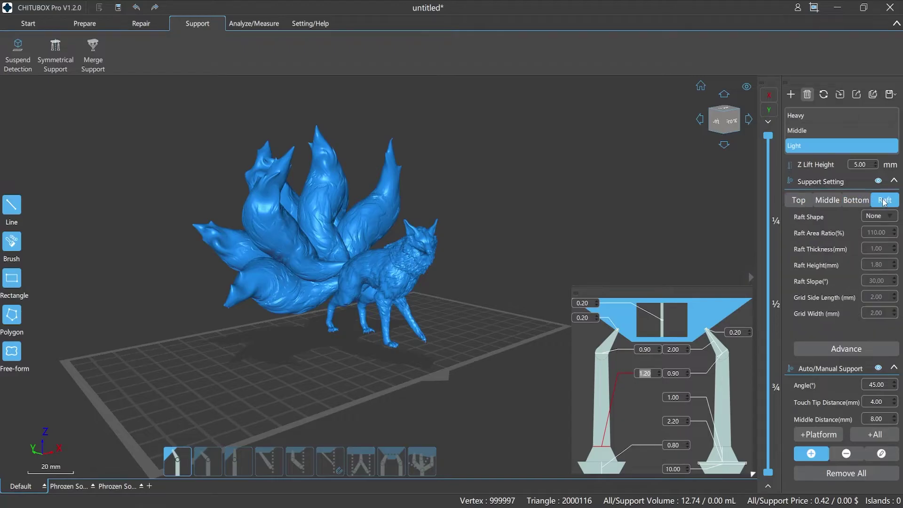
pyautogui.click(890, 217)
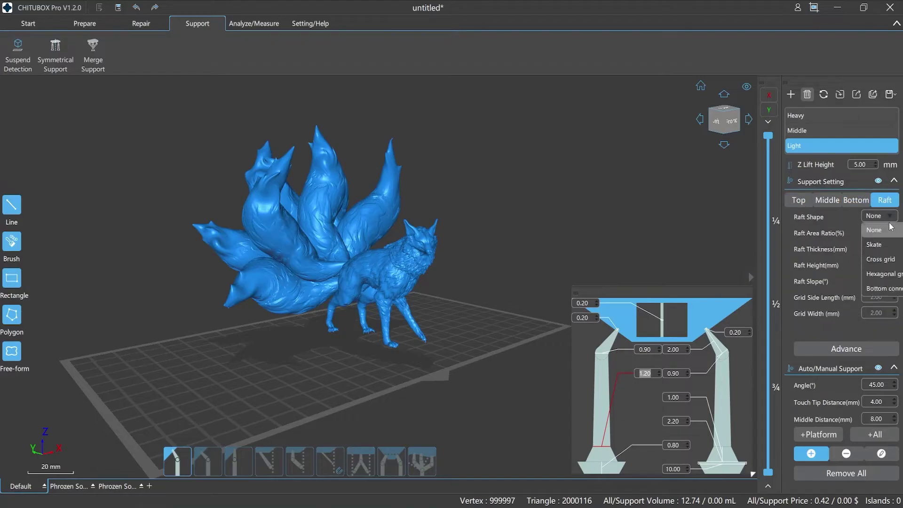
pyautogui.click(889, 262)
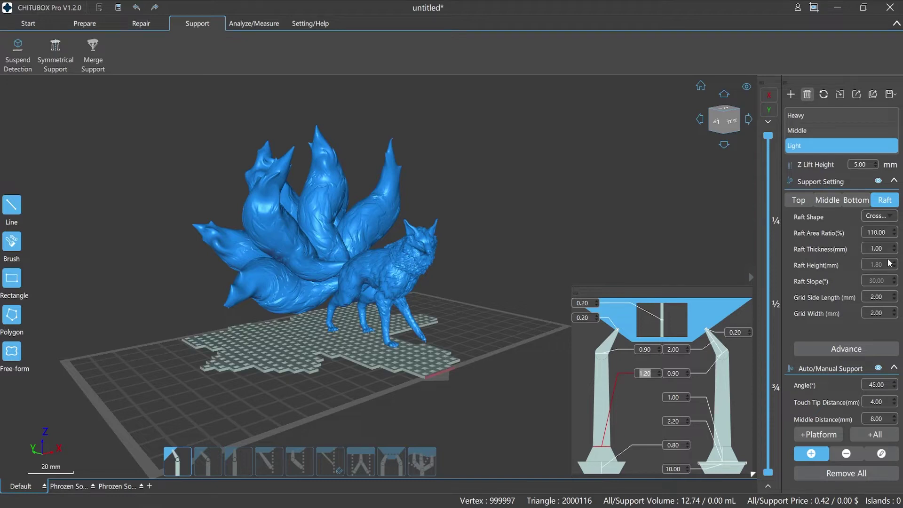
pyautogui.click(875, 433)
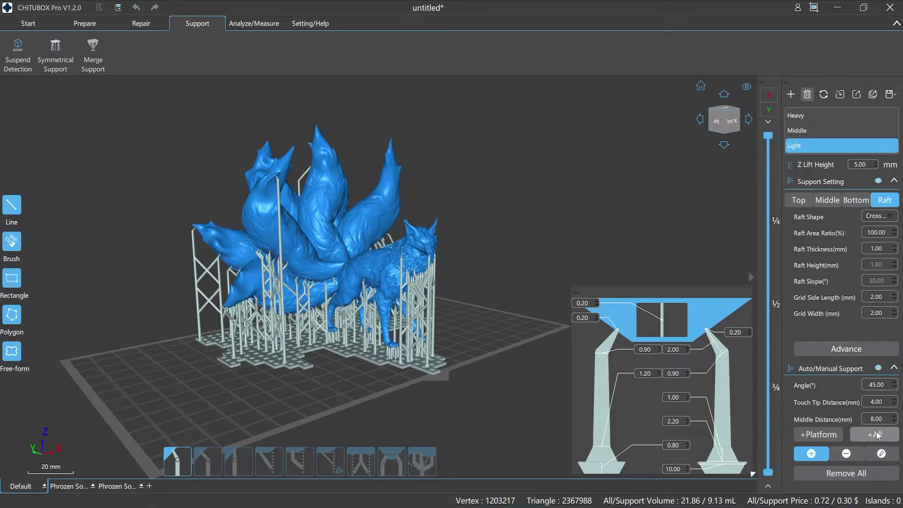
pyautogui.moveTo(560, 430); pyautogui.dragTo(507, 432, button='right')
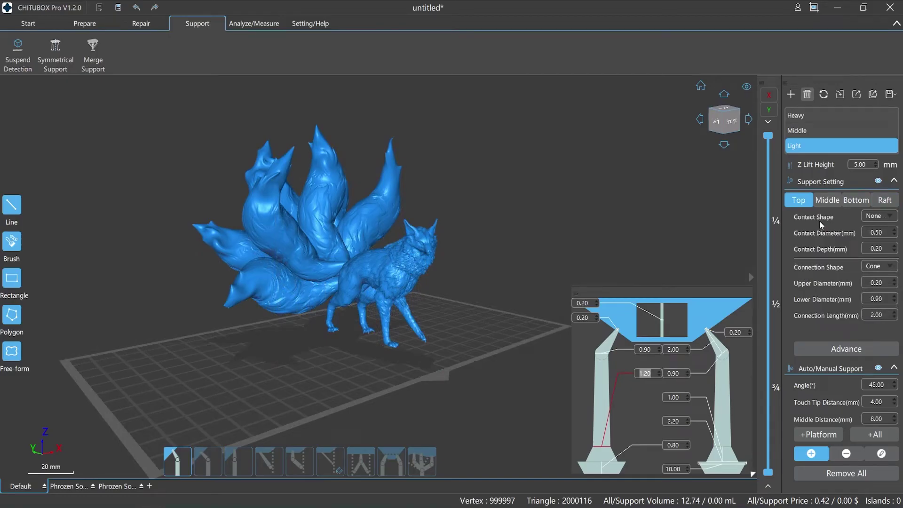
# Look through the middle, bottom and raft settings, then review the Advanced Support Settings spacing options
pyautogui.click(827, 202)
pyautogui.click(852, 201)
pyautogui.click(884, 201)
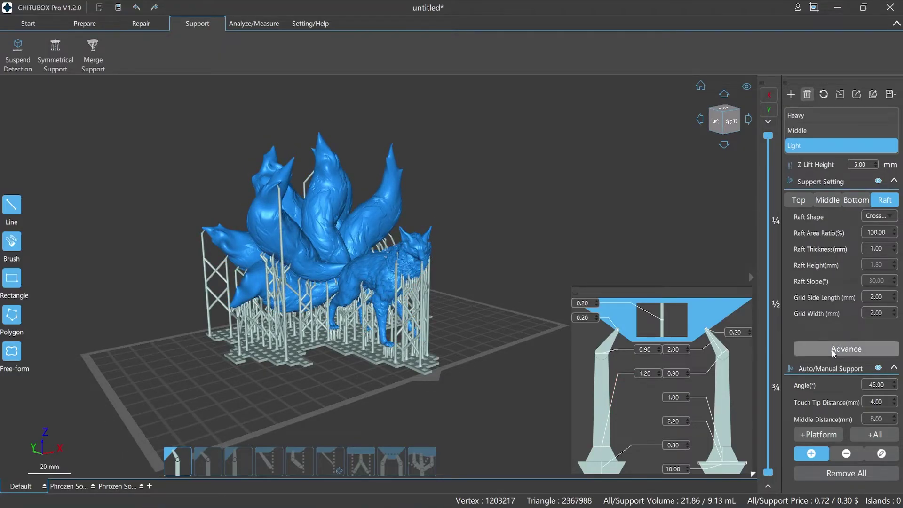
pyautogui.click(842, 350)
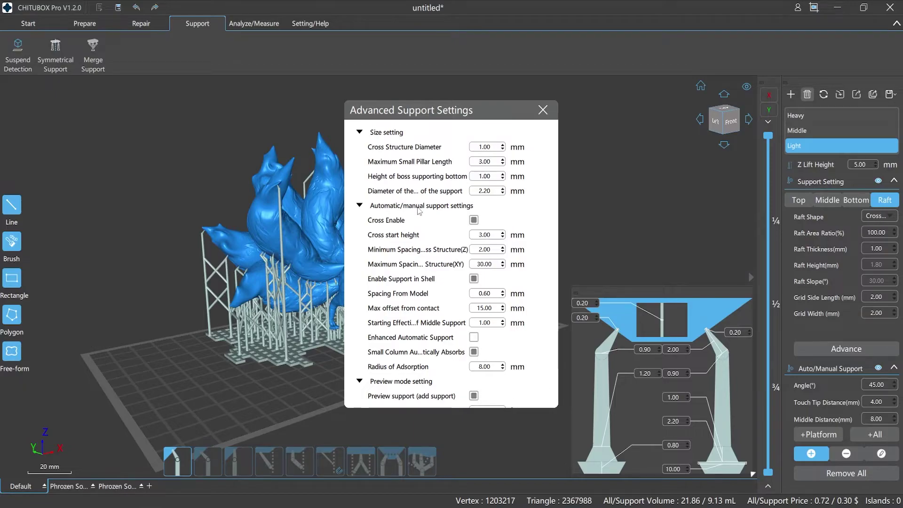
pyautogui.scroll(-1, 421, 386)
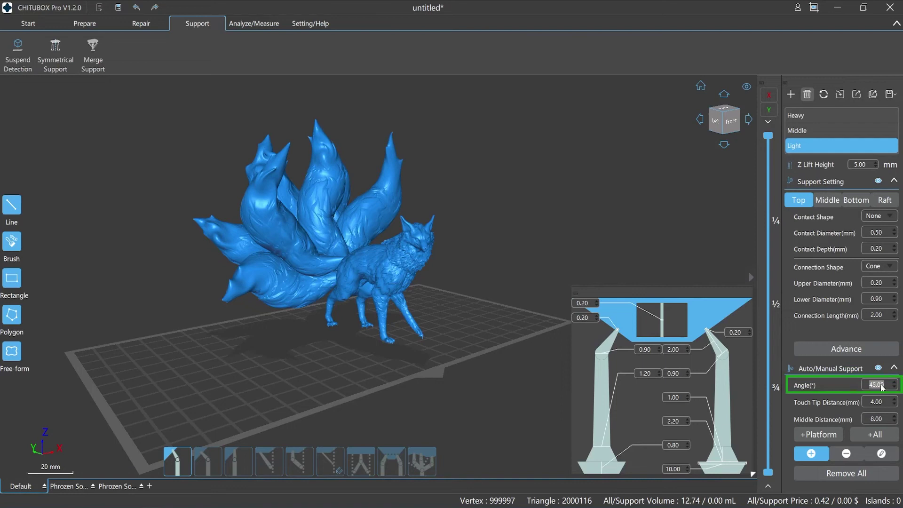
# Trial auto supports at 20° and then 30° angles, removing them after each run
pyautogui.click(872, 435)
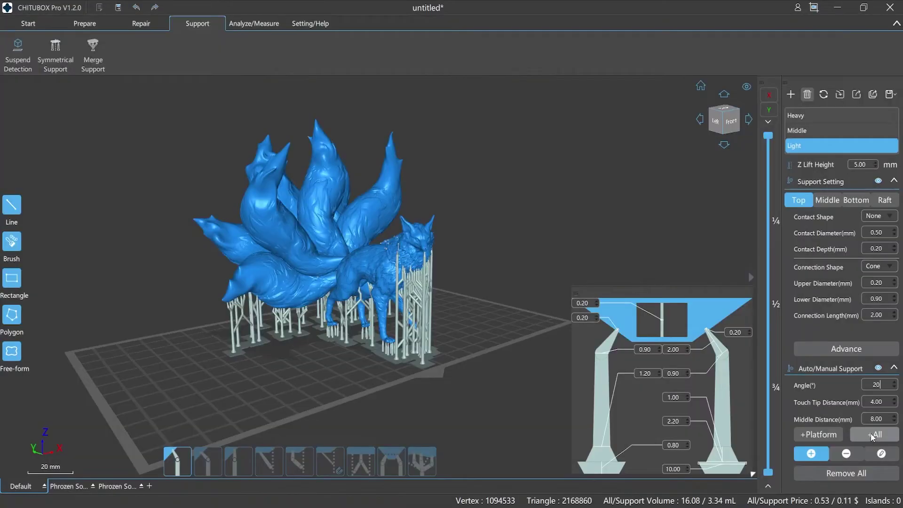
pyautogui.click(836, 473)
pyautogui.click(430, 285)
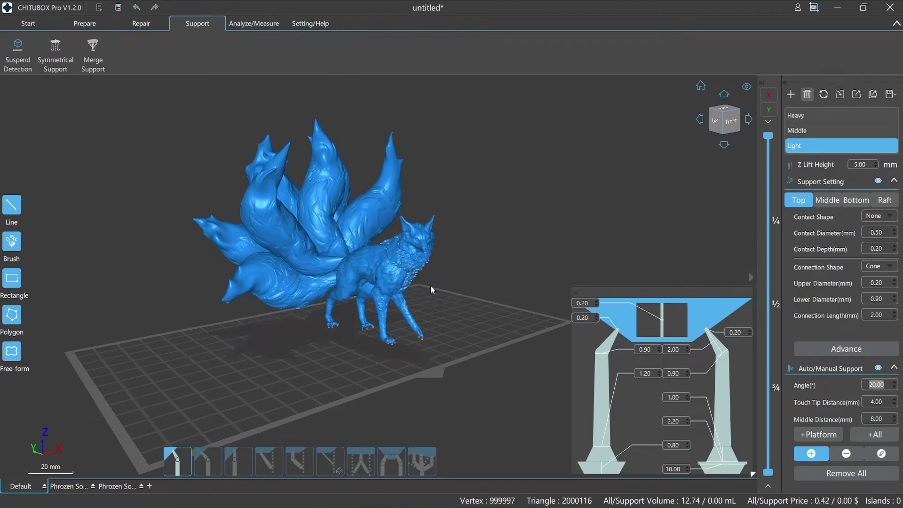
pyautogui.write('30')
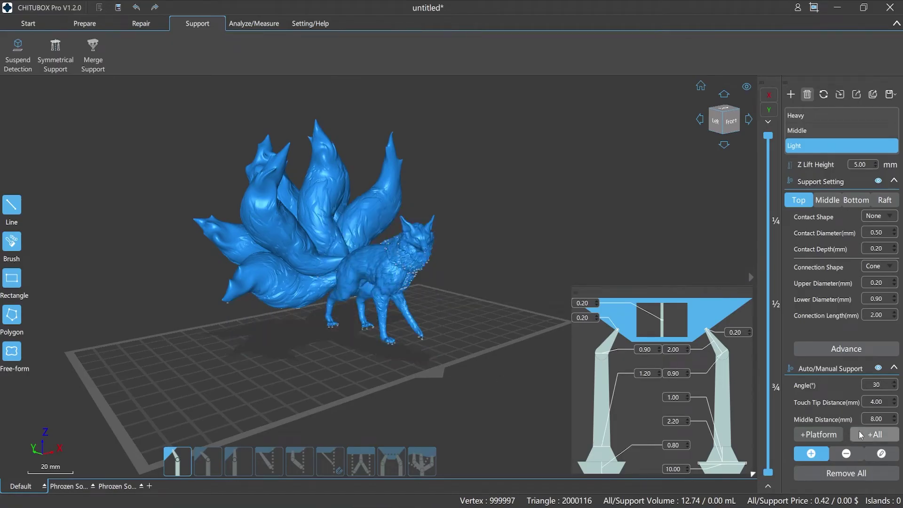
pyautogui.click(860, 431)
pyautogui.click(864, 475)
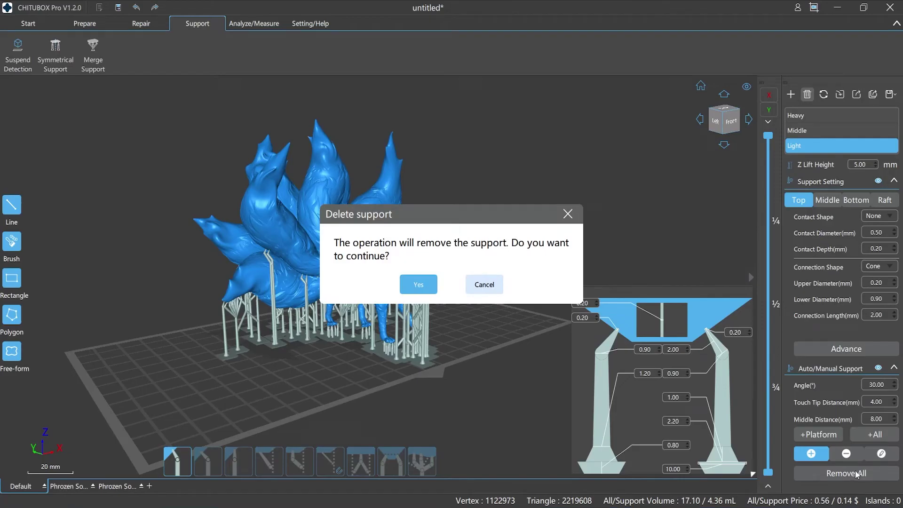
pyautogui.click(424, 283)
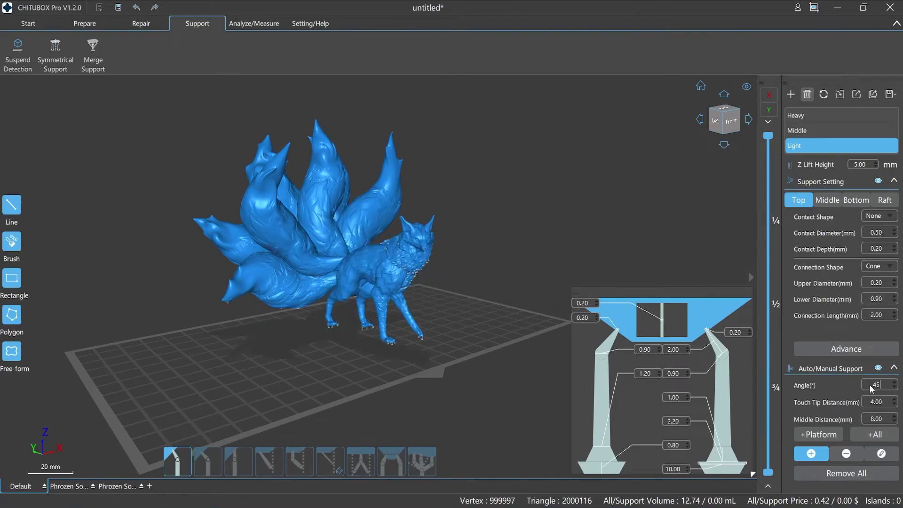
# Trial supports at 45°, then set the angle to 20 and lower the touch tip distance
pyautogui.click(875, 437)
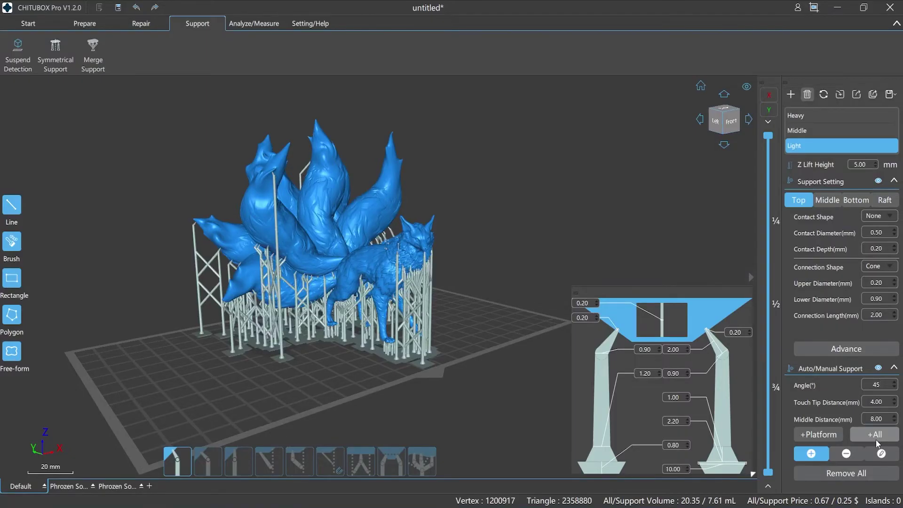
pyautogui.click(836, 476)
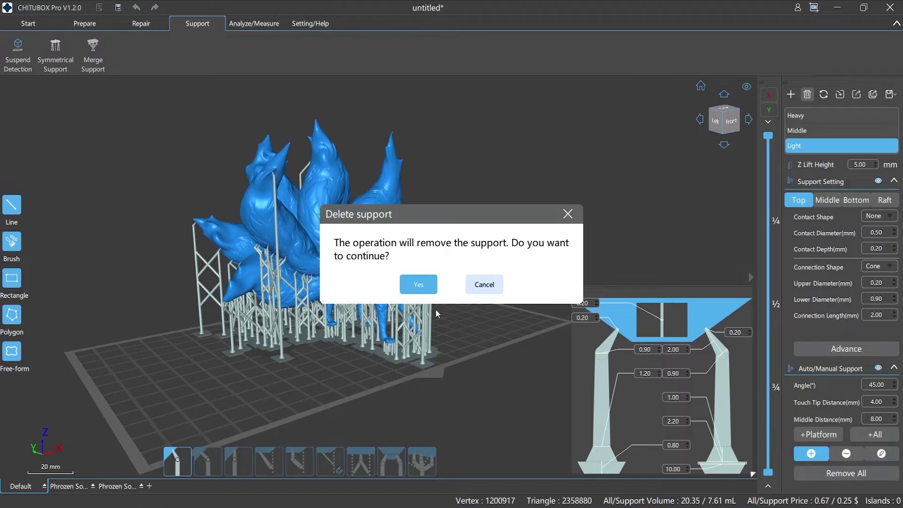
pyautogui.click(418, 284)
pyautogui.doubleClick(875, 384)
pyautogui.press('BackSpace')
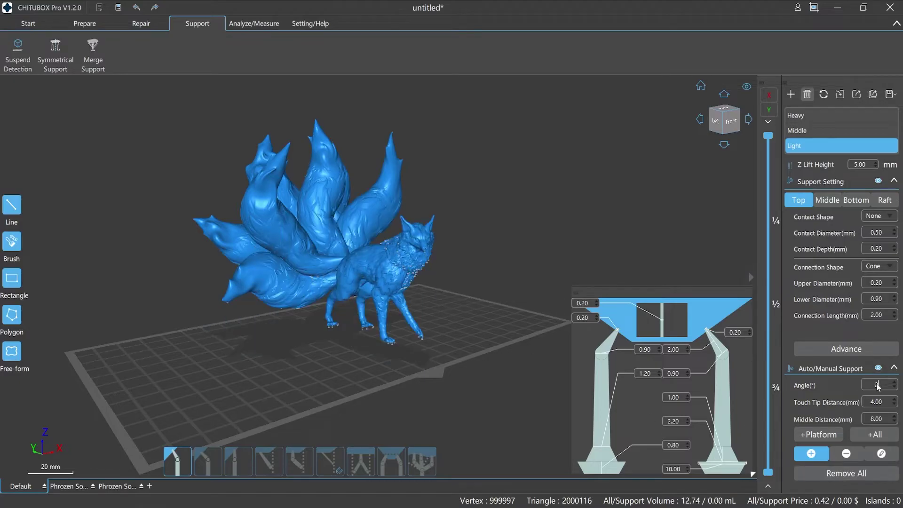
pyautogui.write('20')
pyautogui.doubleClick(877, 402)
pyautogui.scroll(-11, 894, 405)
# Compare auto supports generated at 3.00 mm and 6.00 mm touch tip distance
pyautogui.click(875, 434)
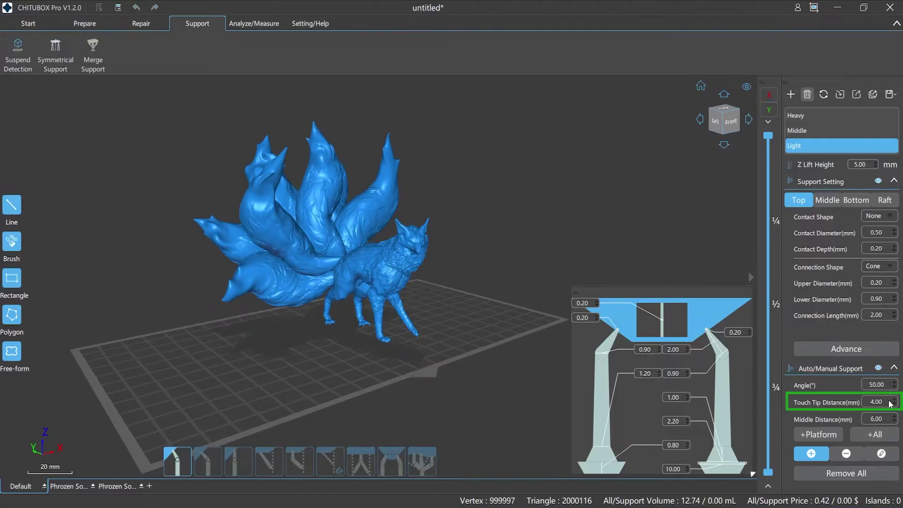
pyautogui.scroll(2, 890, 402)
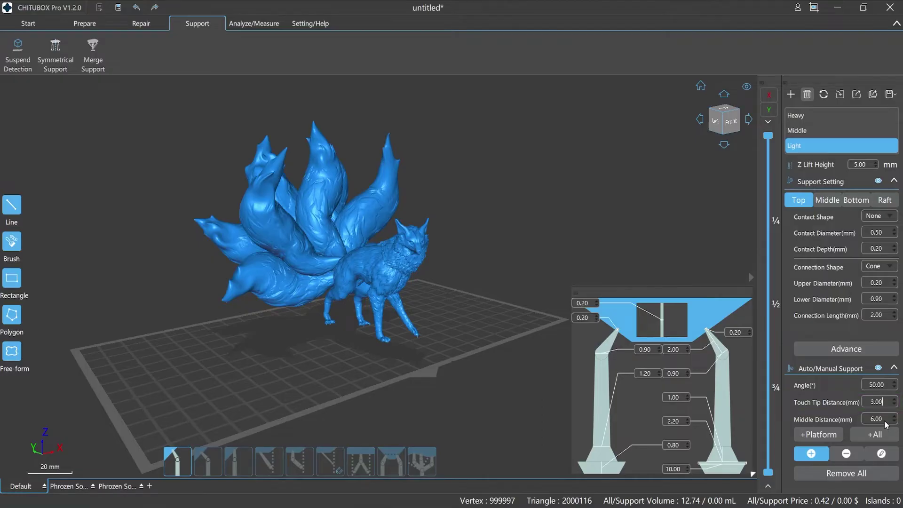
pyautogui.click(886, 438)
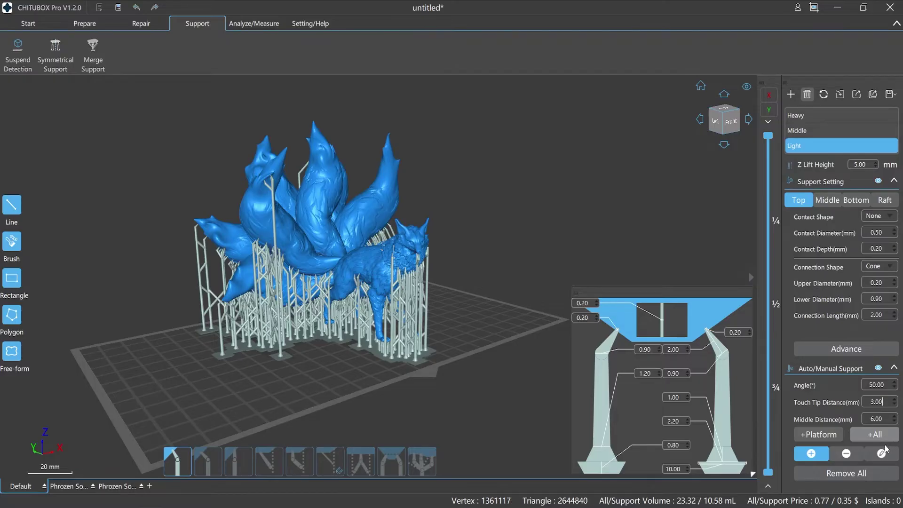
pyautogui.click(882, 452)
pyautogui.click(415, 283)
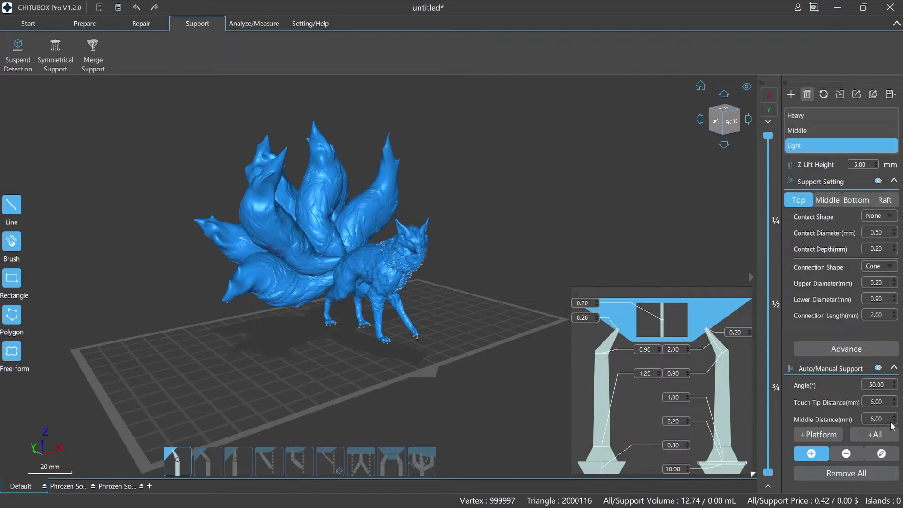
pyautogui.click(888, 437)
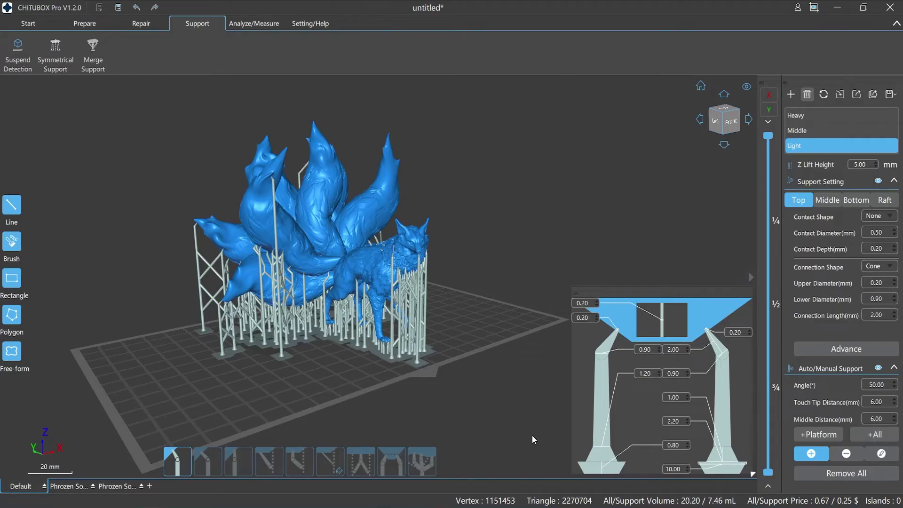
# Add two manual supports under the fox's body to check their spacing
pyautogui.moveTo(525, 429)
pyautogui.mouseDown()
pyautogui.moveTo(317, 426)
pyautogui.moveTo(527, 433)
pyautogui.mouseUp()
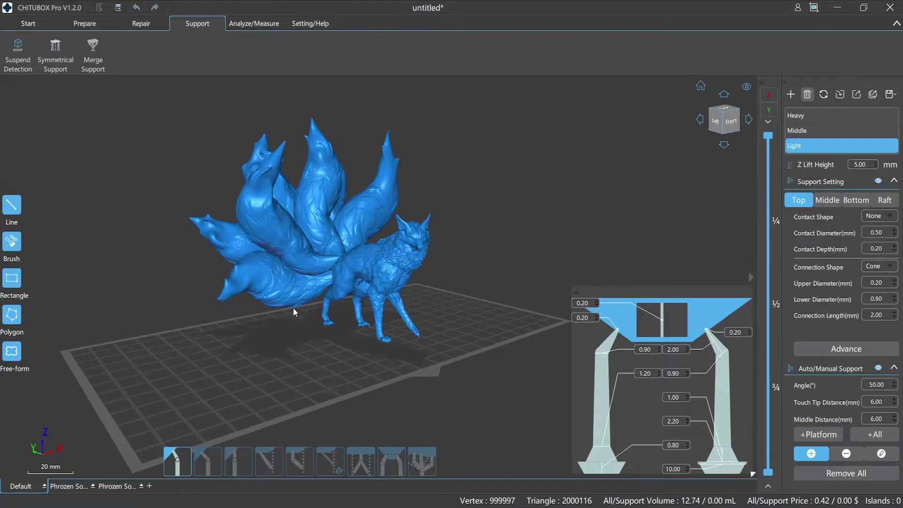
pyautogui.scroll(10, 293, 309)
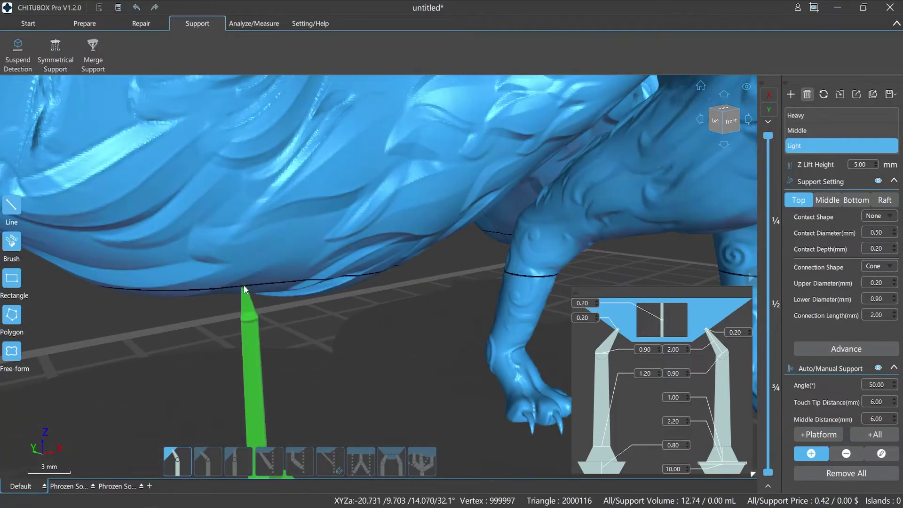
pyautogui.click(243, 287)
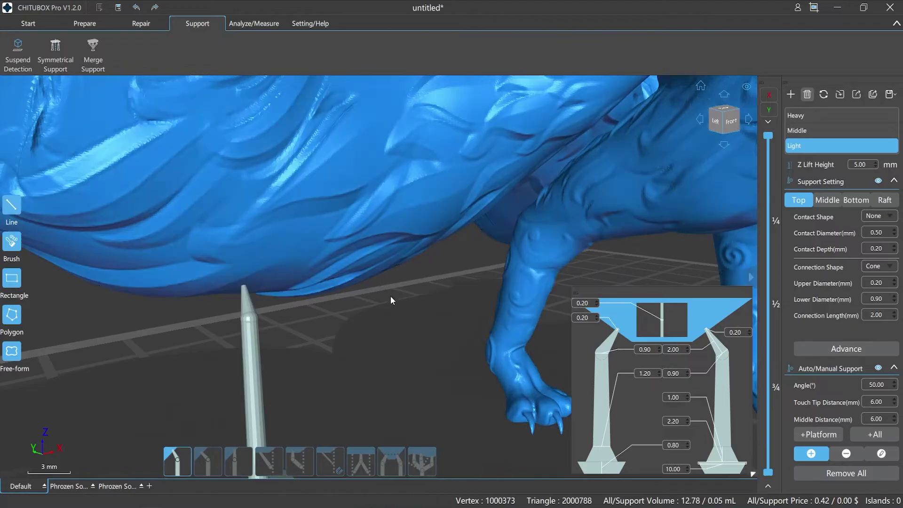
pyautogui.click(381, 270)
pyautogui.scroll(-3, 330, 365)
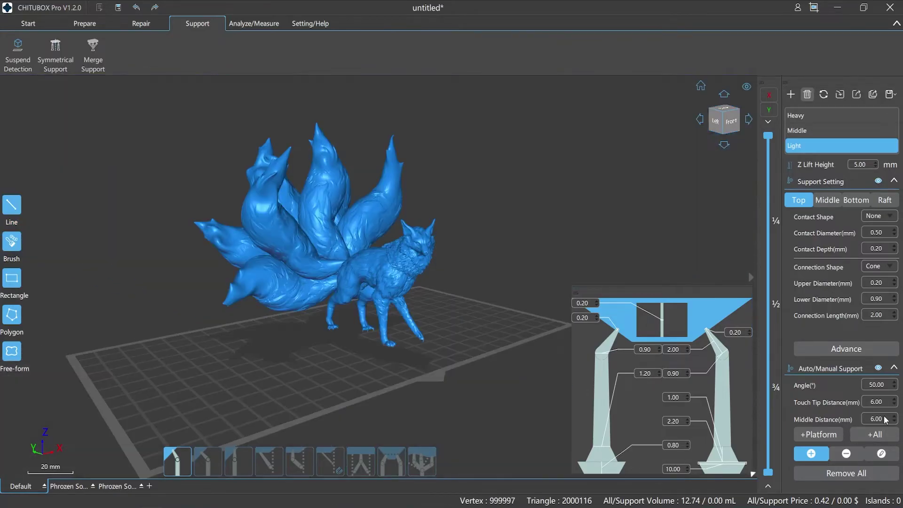
# Trial supports with a middle distance of 8, then delete them
pyautogui.doubleClick(884, 418)
pyautogui.write('8')
pyautogui.click(870, 435)
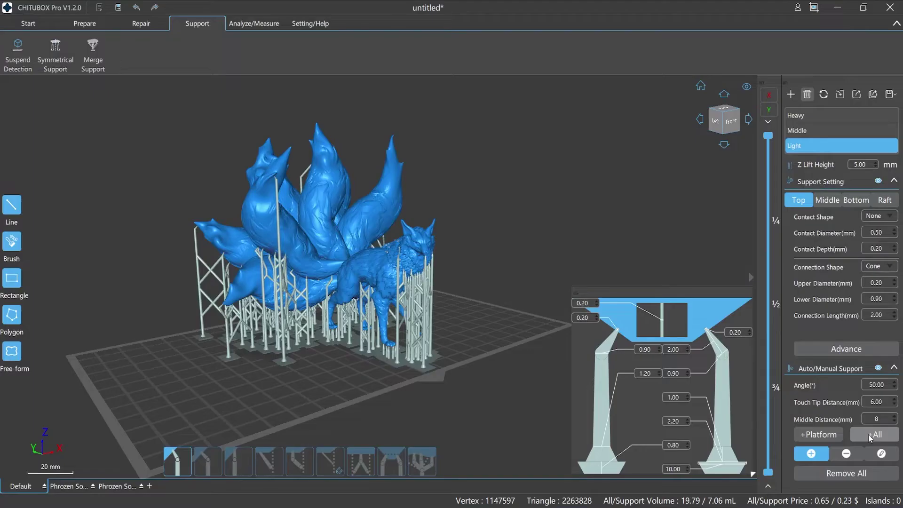
pyautogui.click(857, 473)
pyautogui.click(420, 285)
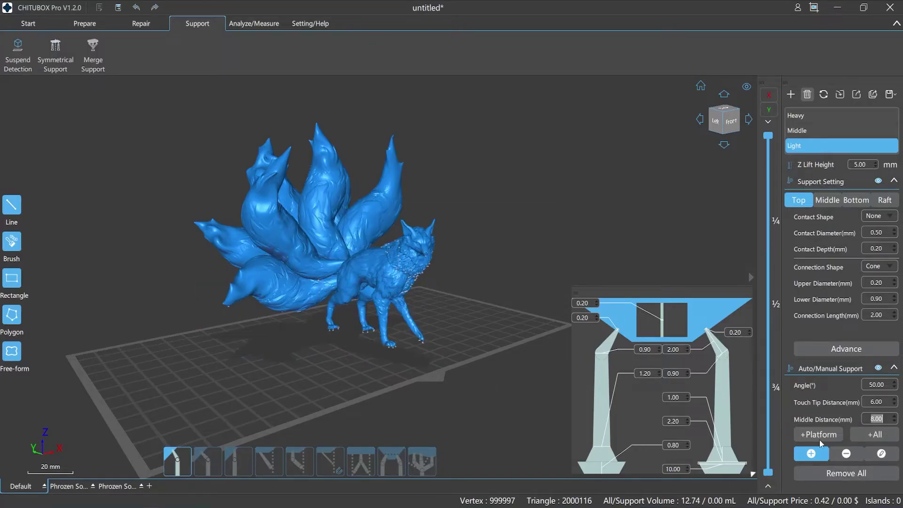
# Regenerate supports with a 4.0 mm middle distance and orbit to inspect them
pyautogui.click(865, 420)
pyautogui.write('4.0')
pyautogui.click(868, 436)
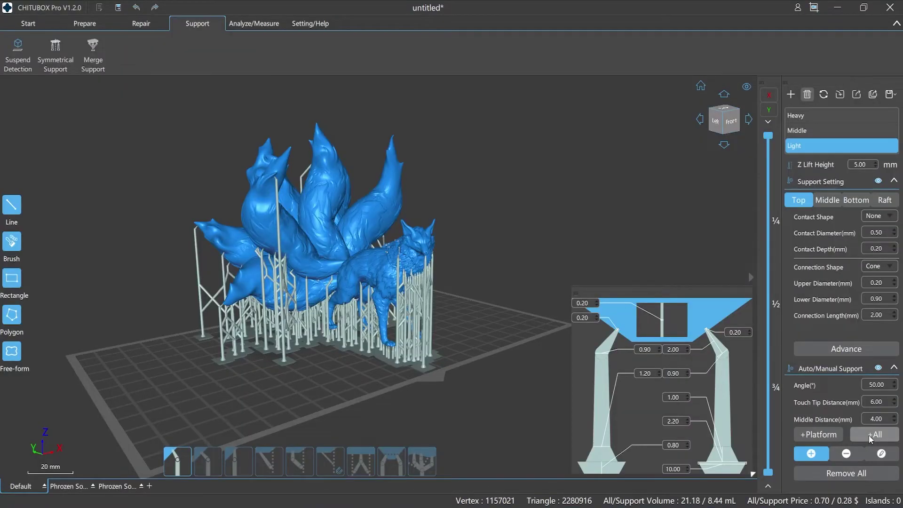
pyautogui.moveTo(578, 424); pyautogui.dragTo(422, 390)
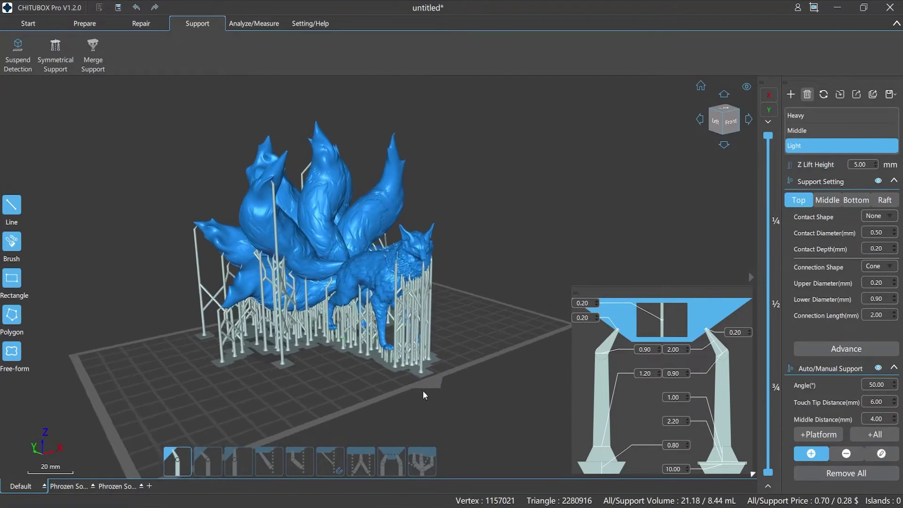
pyautogui.scroll(5, 370, 373)
pyautogui.scroll(-5, 370, 373)
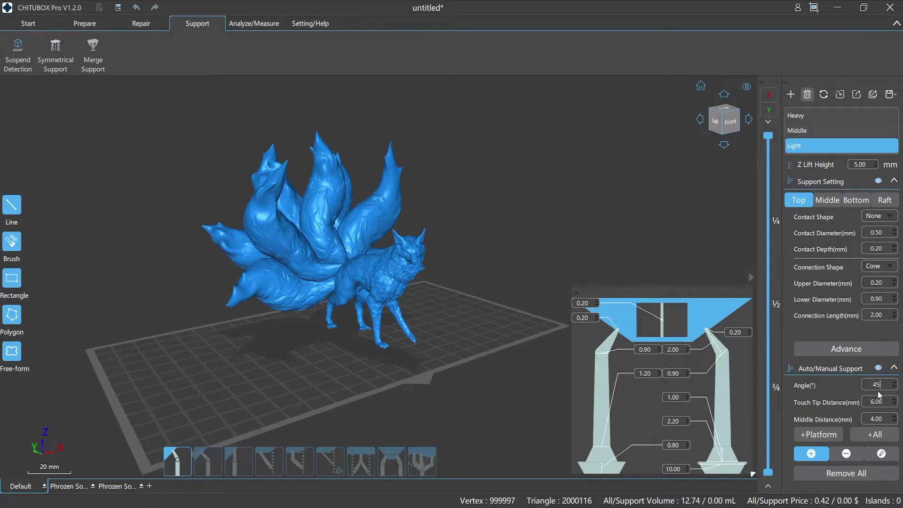
# Set middle distance to 6, generate supports, inspect them, then delete them all
pyautogui.doubleClick(877, 402)
pyautogui.doubleClick(877, 419)
pyautogui.write('6')
pyautogui.click(872, 436)
pyautogui.moveTo(503, 418); pyautogui.dragTo(459, 402)
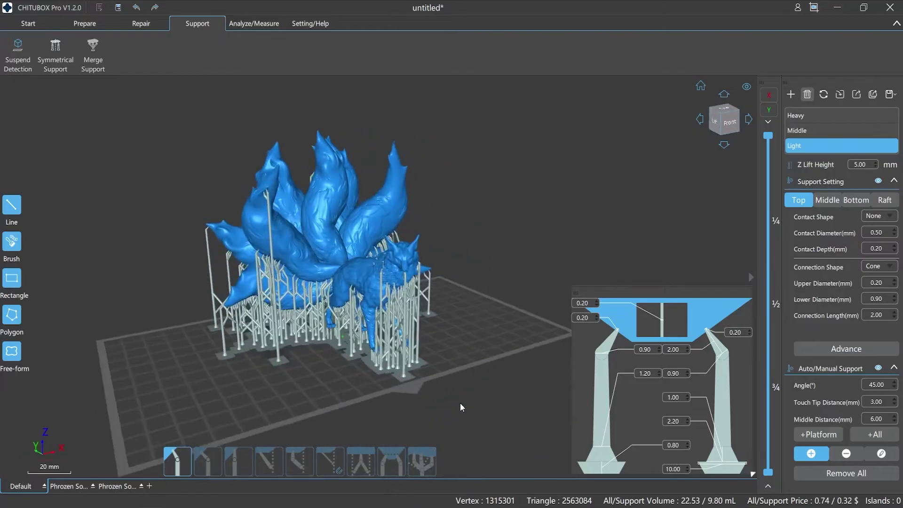
pyautogui.click(836, 475)
pyautogui.click(426, 292)
# Place a row of cross-braced supports along the fox's belly
pyautogui.scroll(5, 314, 321)
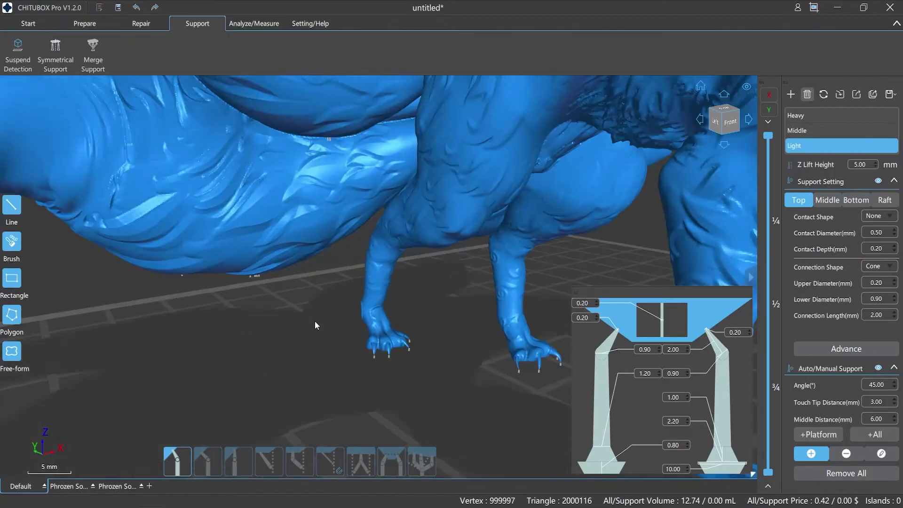
pyautogui.click(196, 271)
pyautogui.moveTo(196, 269)
pyautogui.mouseDown()
pyautogui.moveTo(218, 280)
pyautogui.moveTo(230, 269)
pyautogui.moveTo(269, 272)
pyautogui.moveTo(309, 245)
pyautogui.moveTo(290, 264)
pyautogui.moveTo(252, 273)
pyautogui.mouseUp()
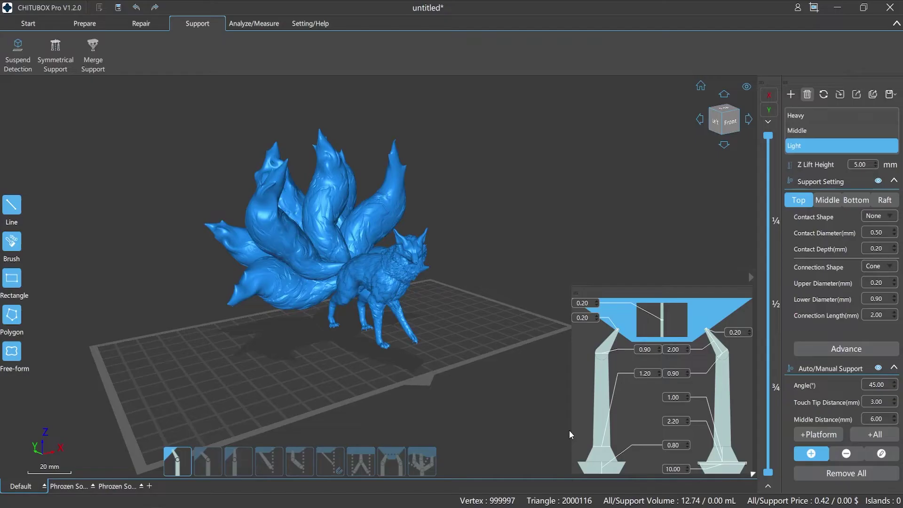
# Open Advanced Support Settings and collapse then re-expand its Size, Automatic/manual and Preview sections
pyautogui.click(845, 350)
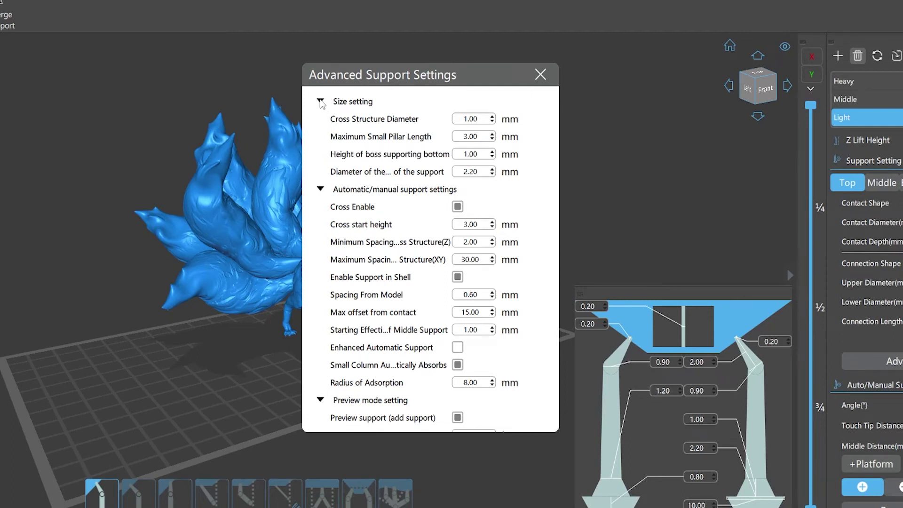
pyautogui.click(320, 102)
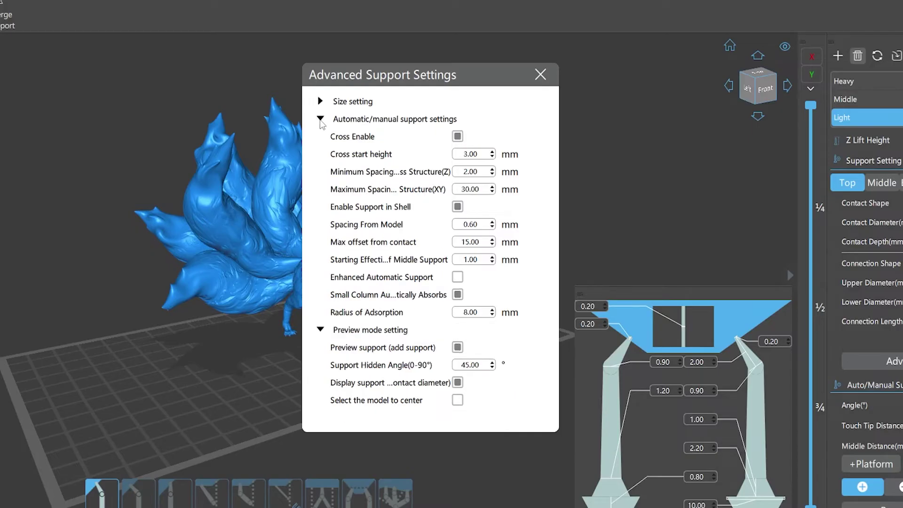
pyautogui.click(320, 119)
pyautogui.click(320, 137)
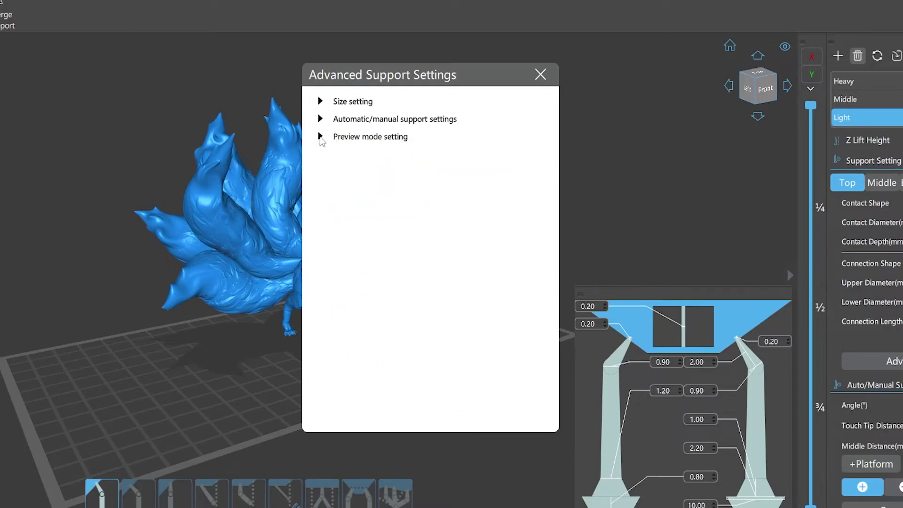
pyautogui.click(320, 137)
pyautogui.click(321, 119)
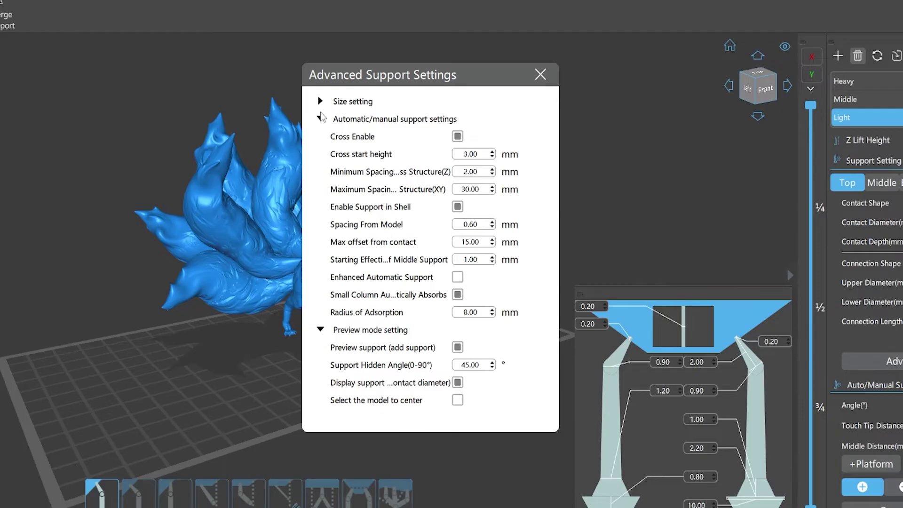
pyautogui.click(320, 101)
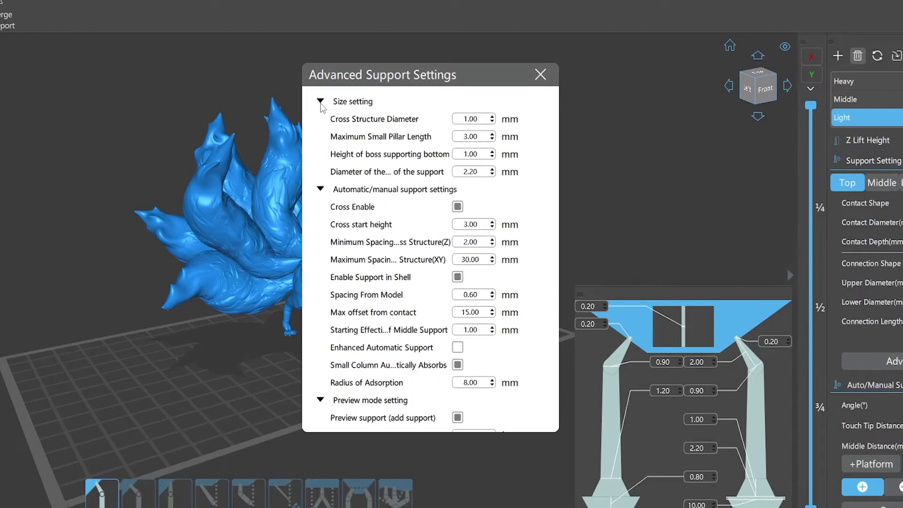
# Set Cross Structure Diameter to 1.40 and add three cross-braced supports under the belly
pyautogui.doubleClick(484, 123)
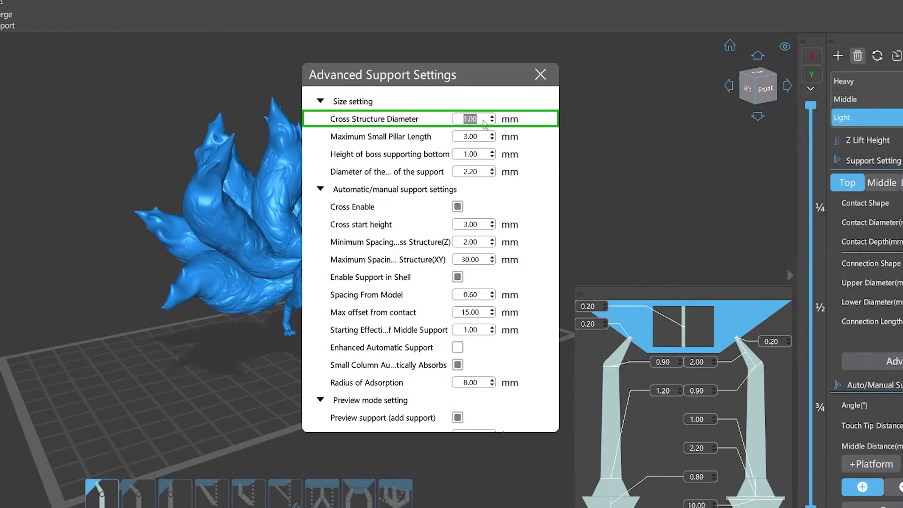
pyautogui.write('1.40')
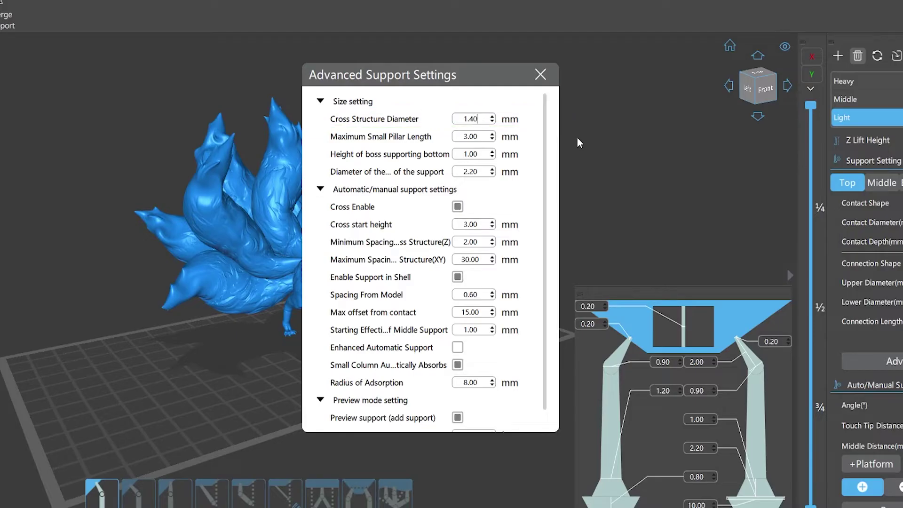
pyautogui.click(540, 75)
pyautogui.scroll(6, 318, 374)
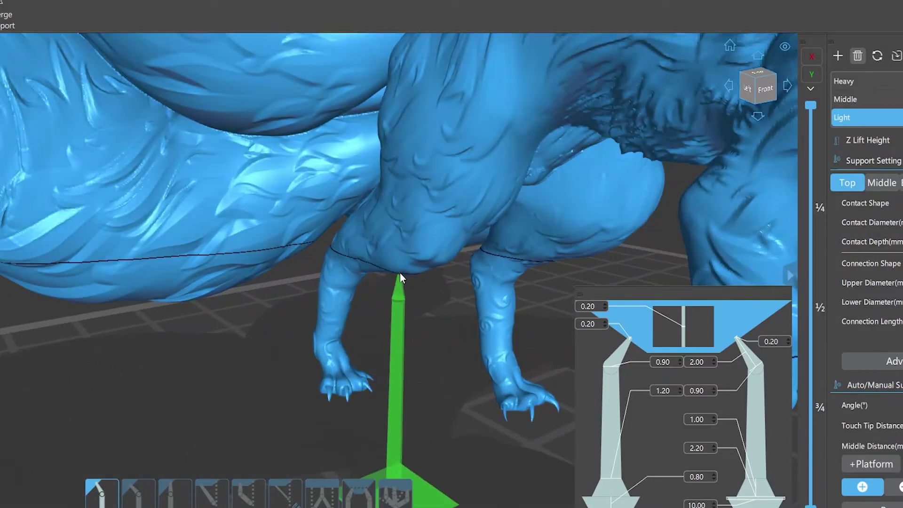
pyautogui.click(399, 273)
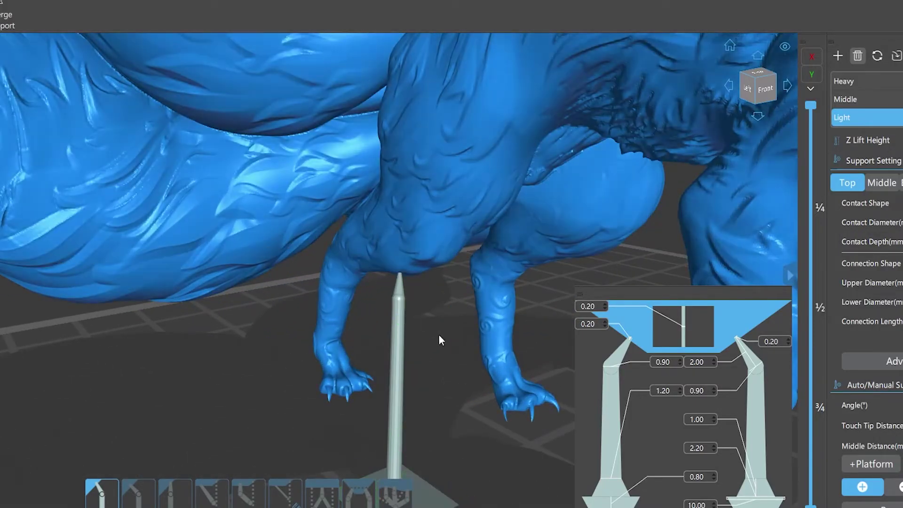
pyautogui.click(439, 264)
pyautogui.click(469, 237)
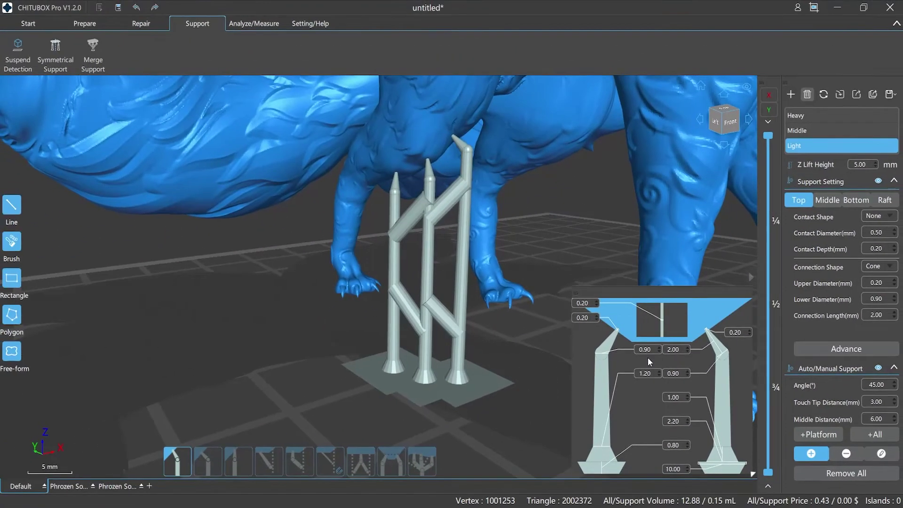
# Change the cross structure diameter to 0.8 and add three cross-braced supports on the left
pyautogui.click(874, 360)
pyautogui.moveTo(496, 147); pyautogui.dragTo(479, 149)
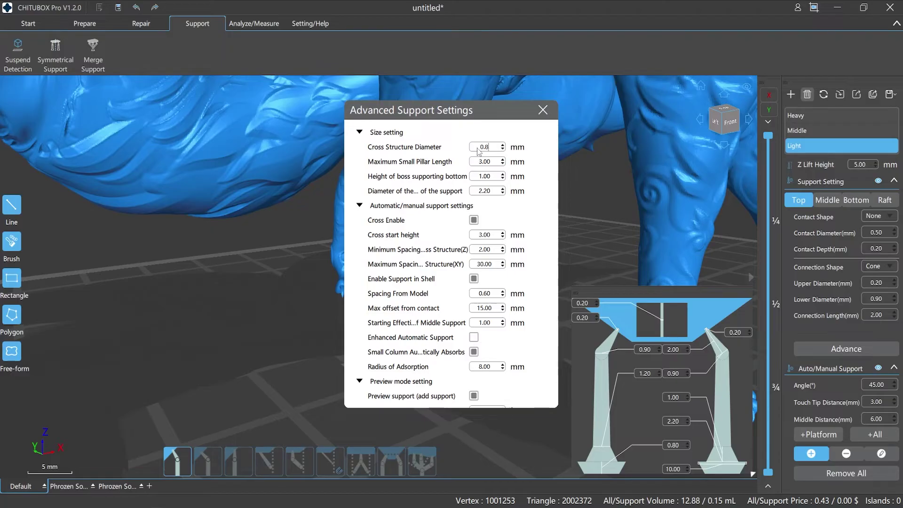
pyautogui.click(543, 110)
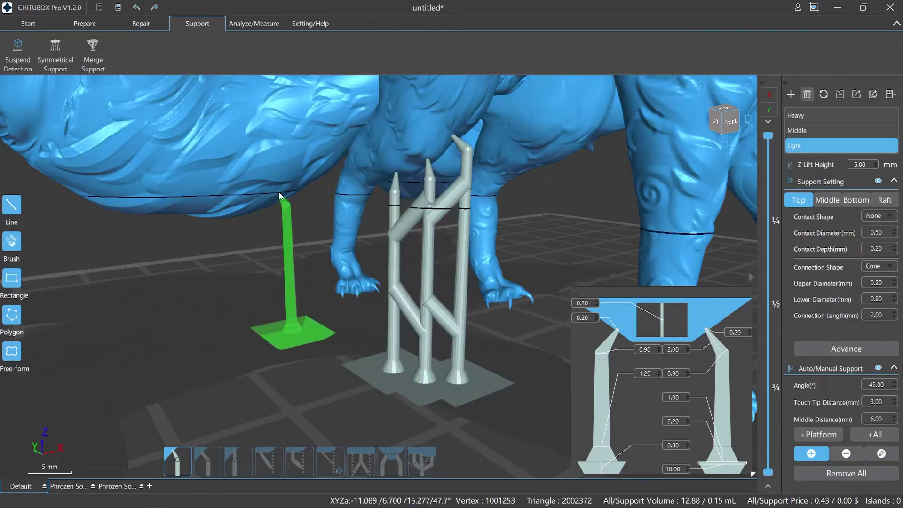
pyautogui.click(282, 196)
pyautogui.click(251, 207)
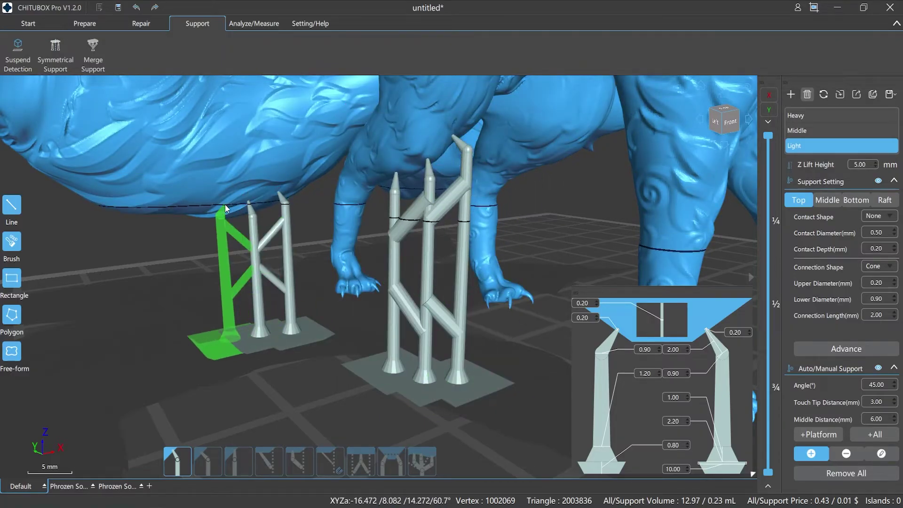
pyautogui.click(221, 212)
pyautogui.moveTo(311, 177); pyautogui.dragTo(347, 407)
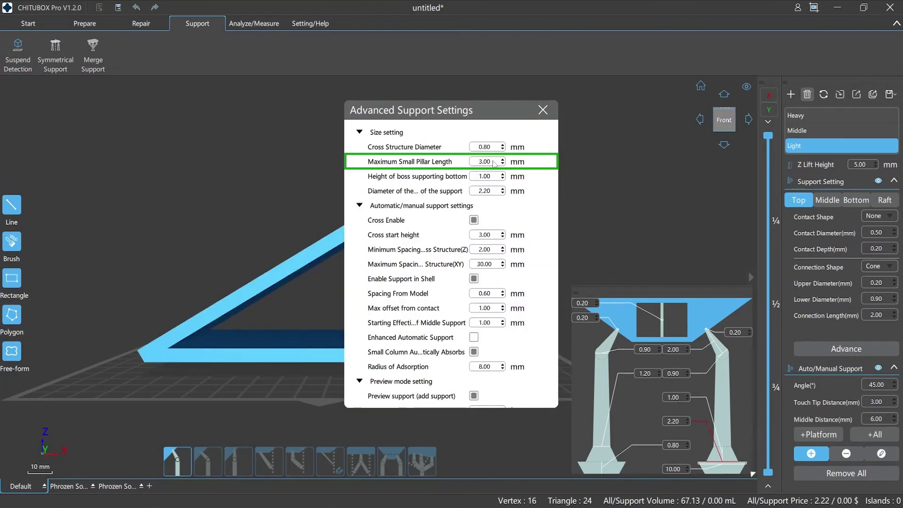
# Place six manual supports along the test stick's slanted edge
pyautogui.click(543, 110)
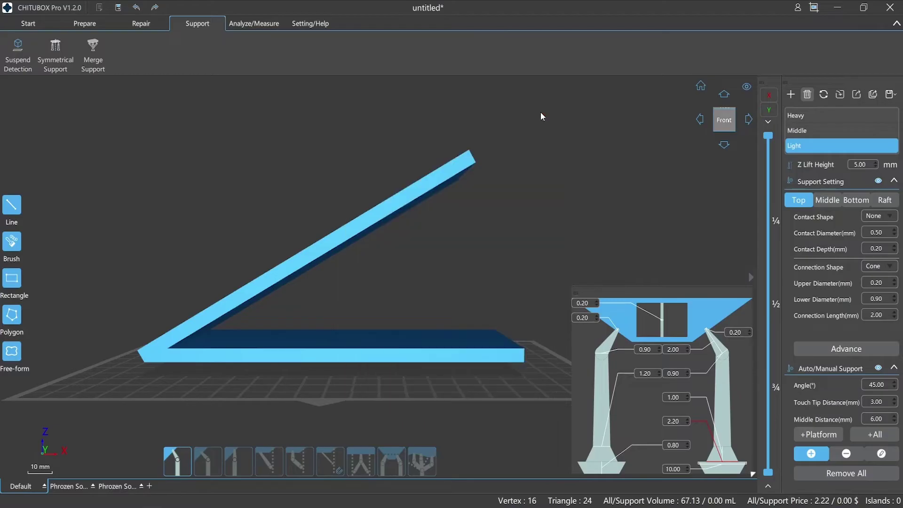
pyautogui.scroll(5, 259, 317)
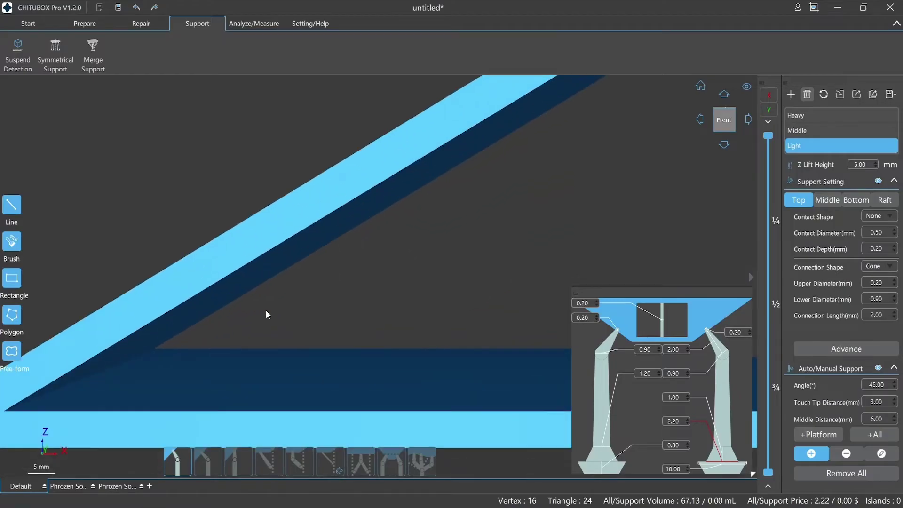
pyautogui.click(158, 322)
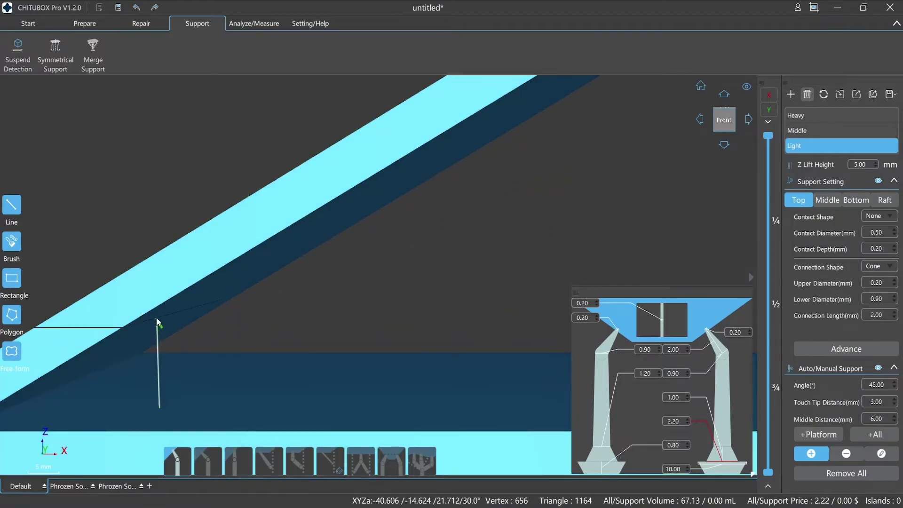
pyautogui.click(196, 296)
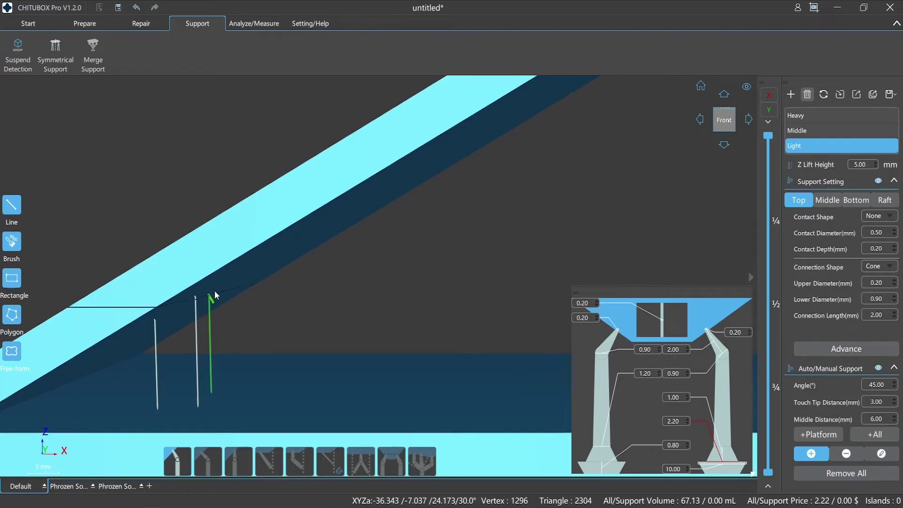
pyautogui.click(234, 276)
pyautogui.click(275, 253)
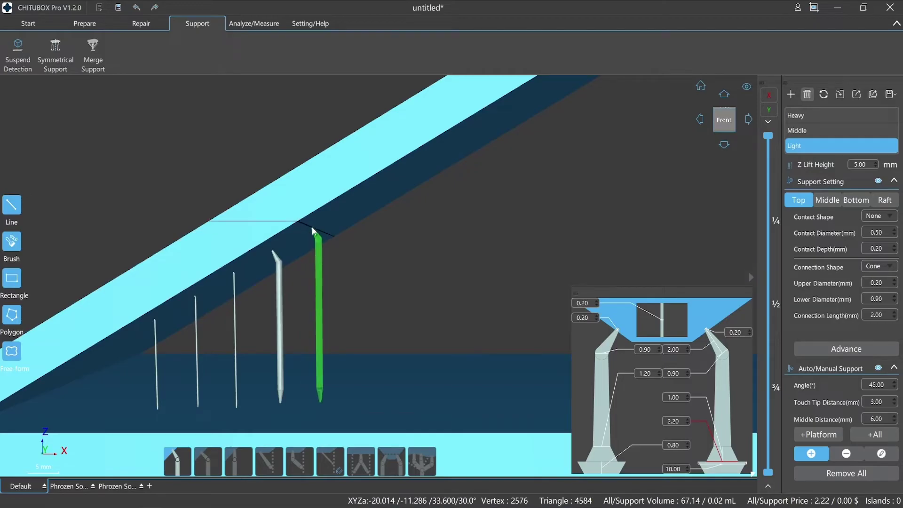
pyautogui.click(312, 230)
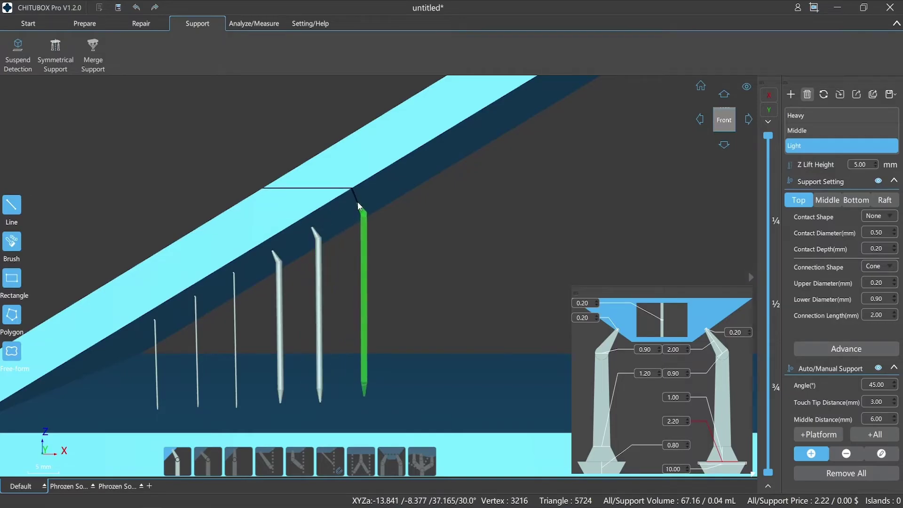
pyautogui.click(358, 205)
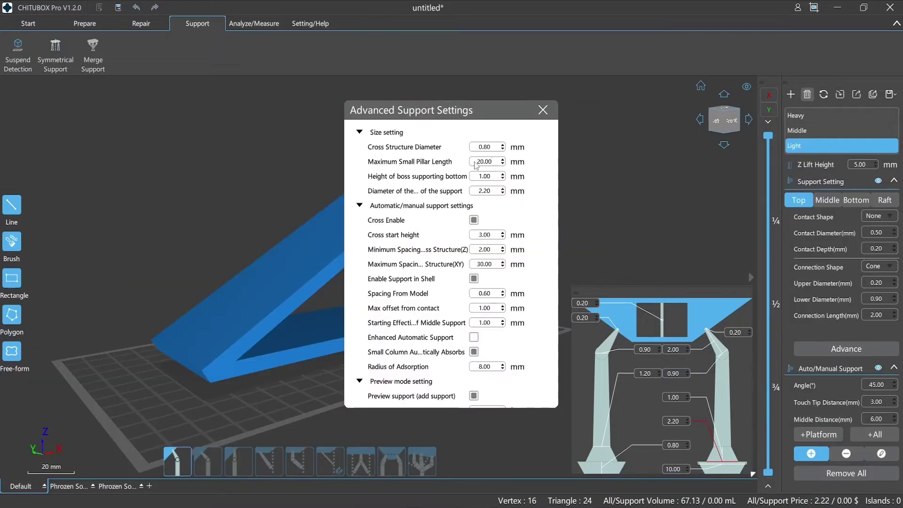
# Set Maximum Small Pillar Length to 8 and regenerate supports across the whole stick
pyautogui.click(542, 109)
pyautogui.click(890, 438)
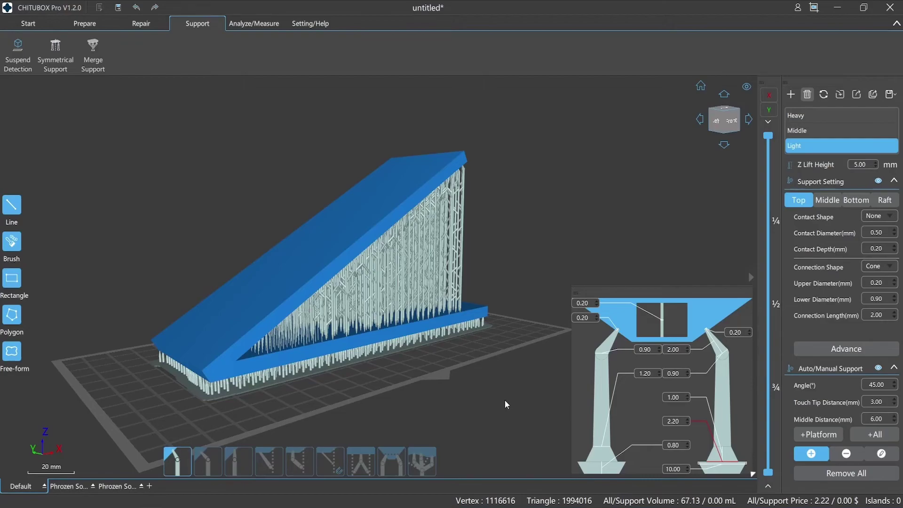
pyautogui.moveTo(504, 400); pyautogui.dragTo(433, 395, button='right')
pyautogui.scroll(2, 475, 416)
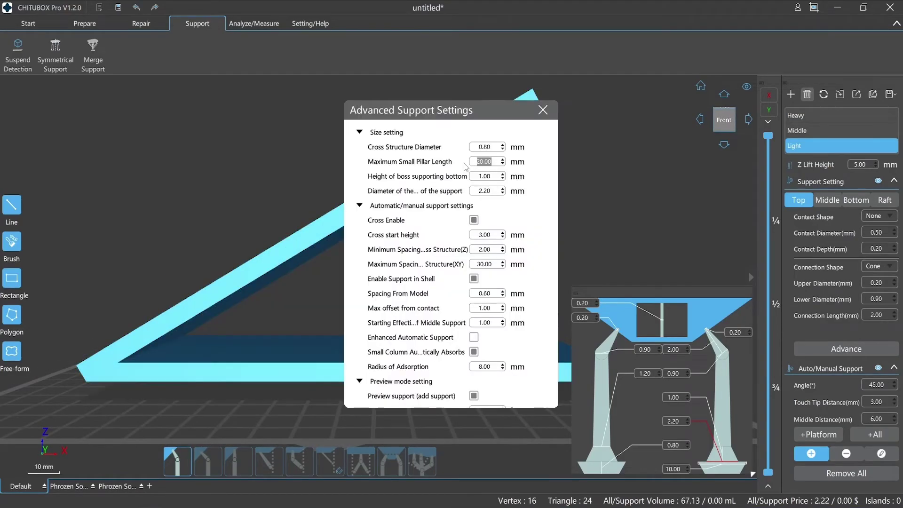
pyautogui.write('8')
pyautogui.click(542, 110)
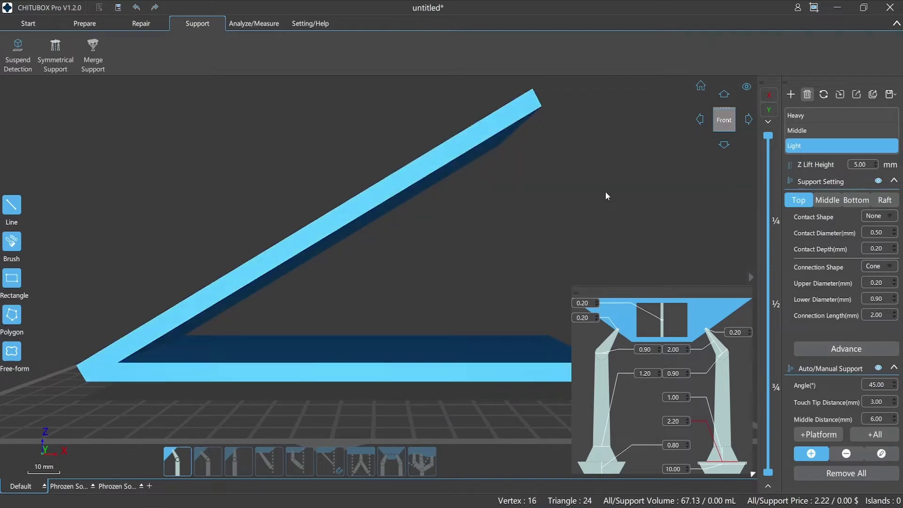
pyautogui.click(869, 434)
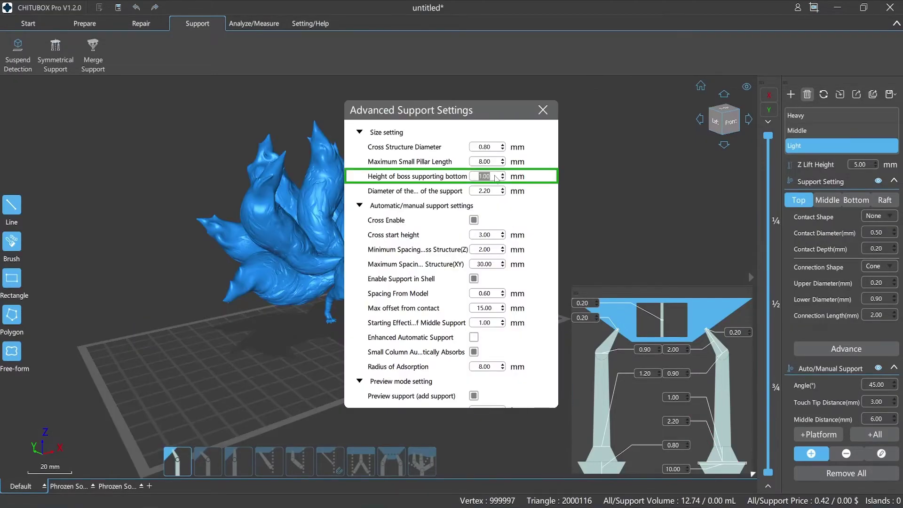
# Set the base boss height to 2 mm and place a support under the fox's leg
pyautogui.click(688, 399)
pyautogui.click(688, 398)
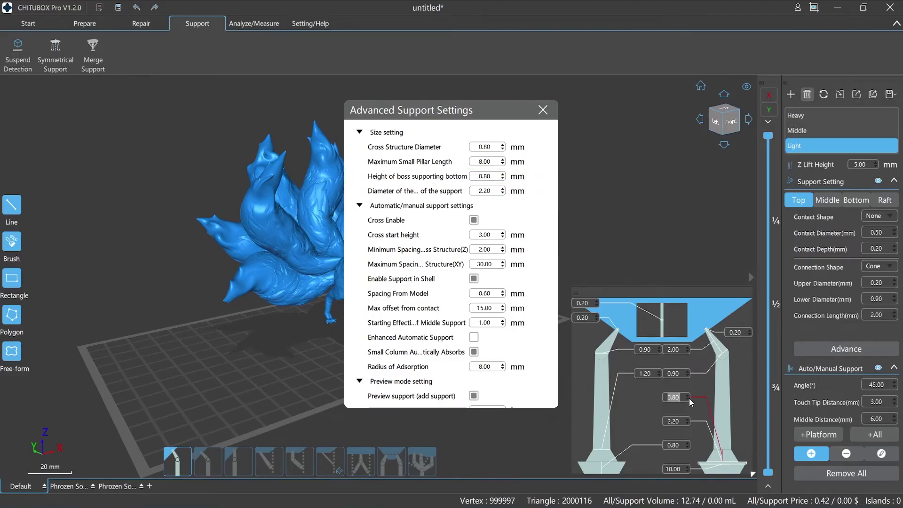
pyautogui.click(687, 394)
pyautogui.click(686, 395)
pyautogui.click(496, 192)
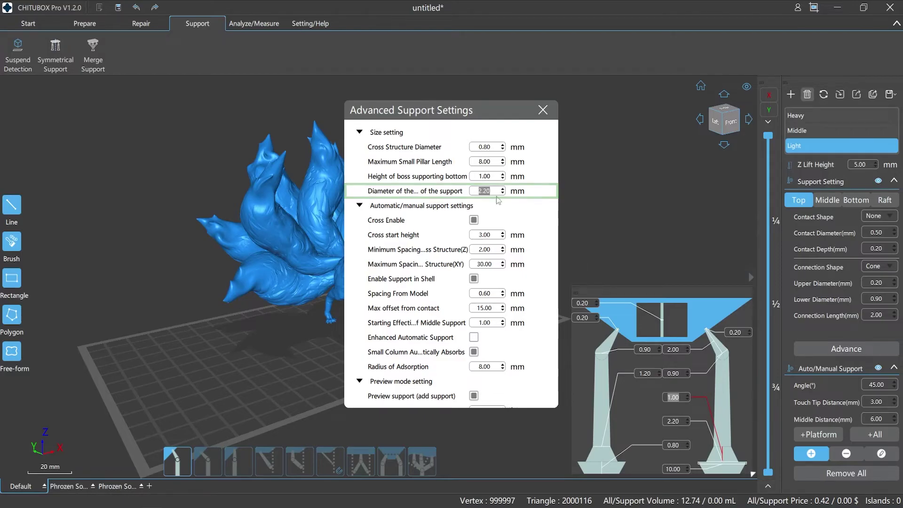
pyautogui.click(684, 424)
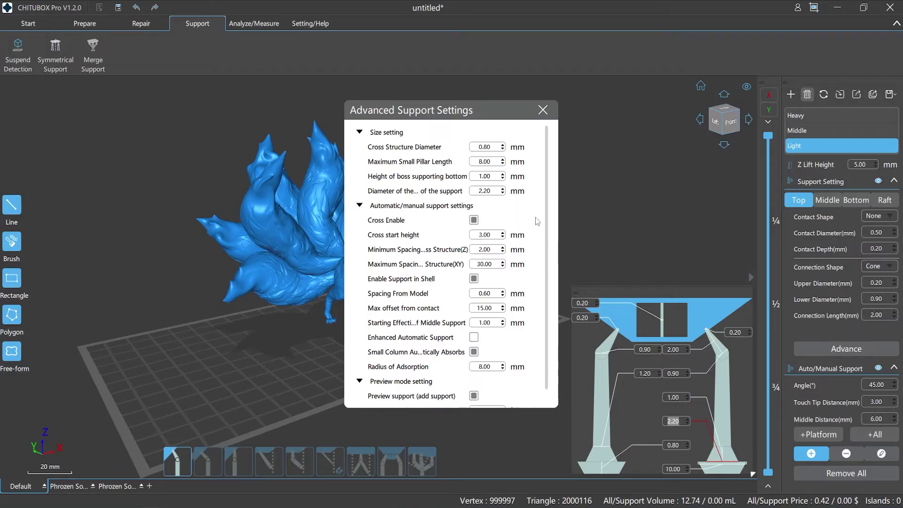
pyautogui.click(497, 178)
pyautogui.write('2.')
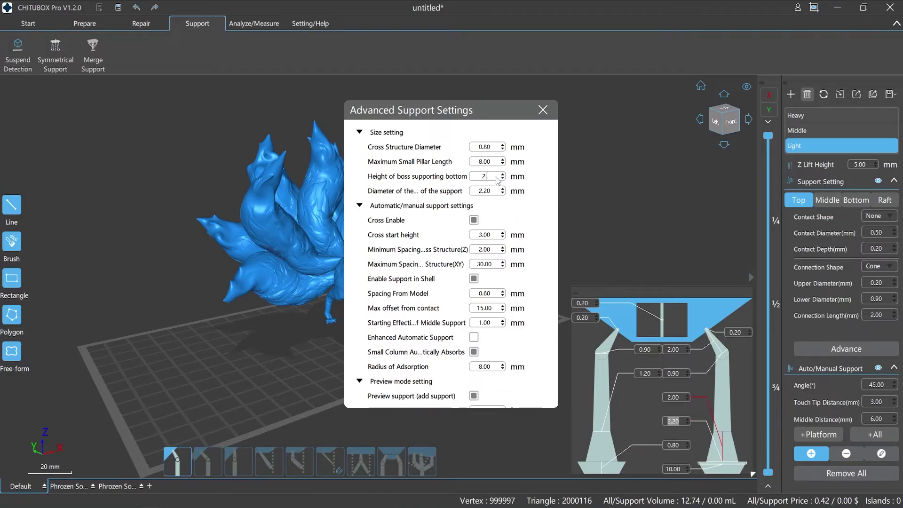
pyautogui.click(543, 110)
pyautogui.scroll(3, 352, 320)
pyautogui.scroll(5, 352, 321)
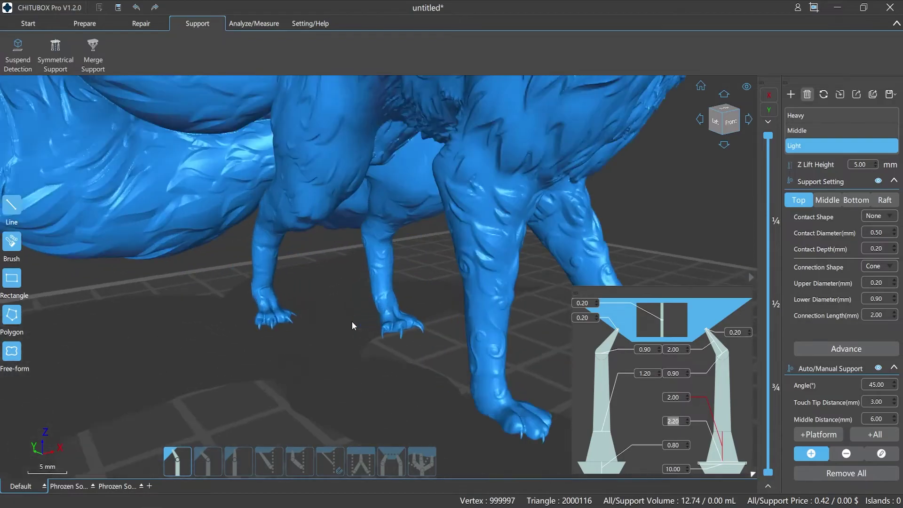
pyautogui.click(279, 202)
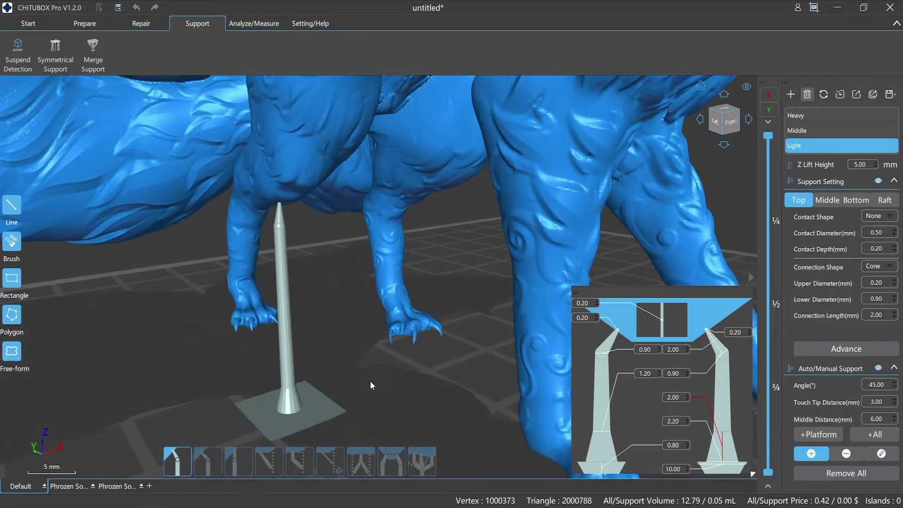
# Set the support bottom diameter to 3 mm and add a second cross-braced support
pyautogui.click(827, 352)
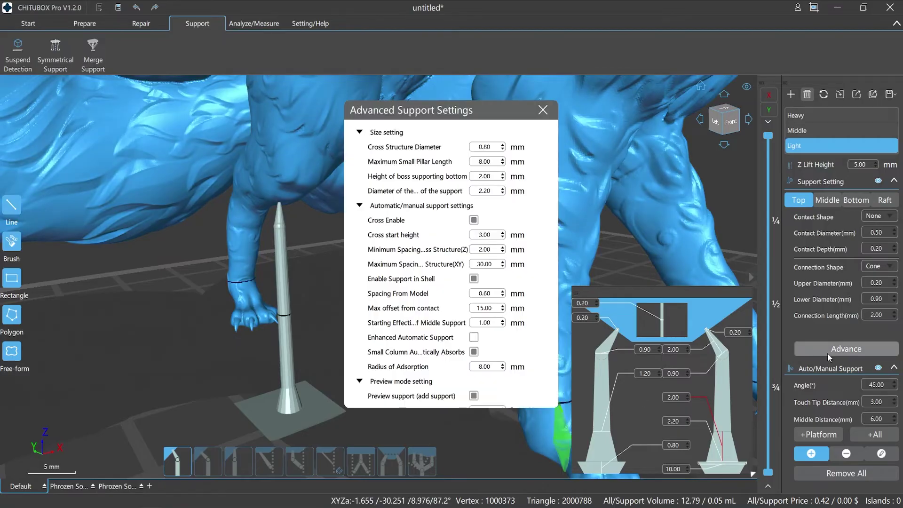
pyautogui.doubleClick(494, 192)
pyautogui.write('3')
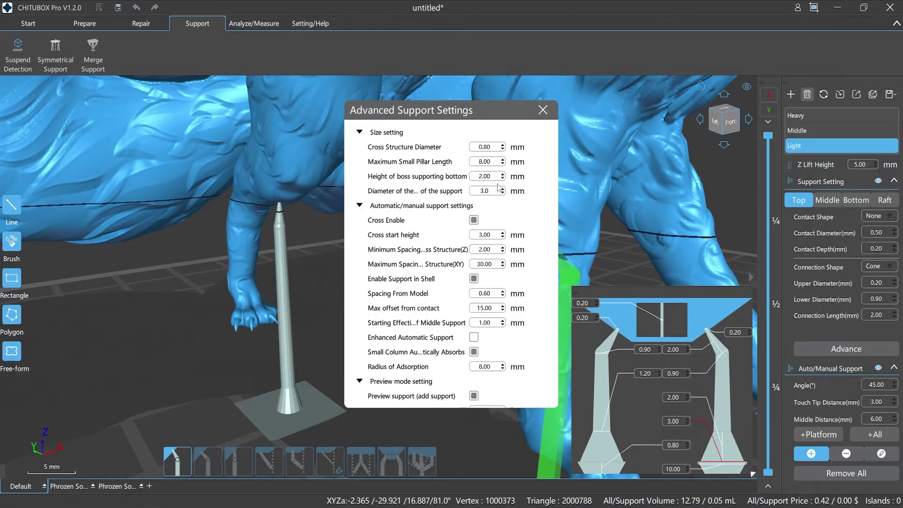
pyautogui.click(542, 110)
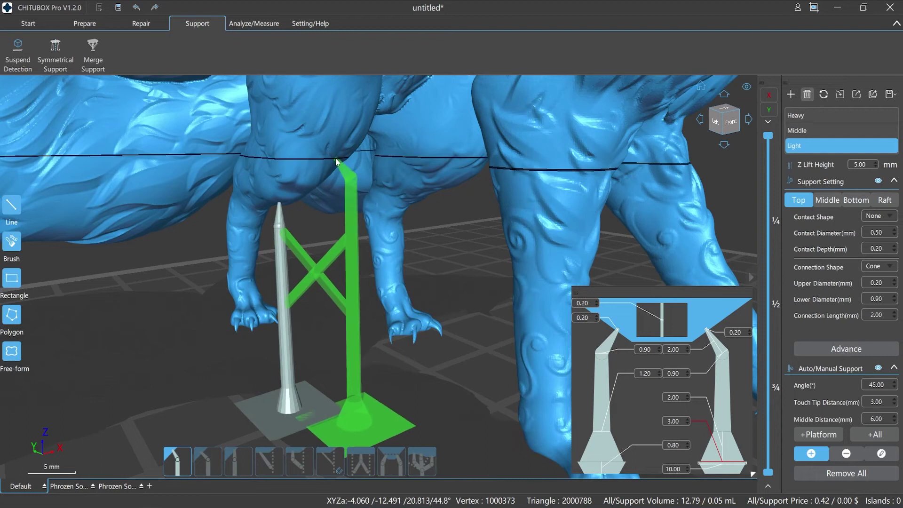
pyautogui.click(336, 162)
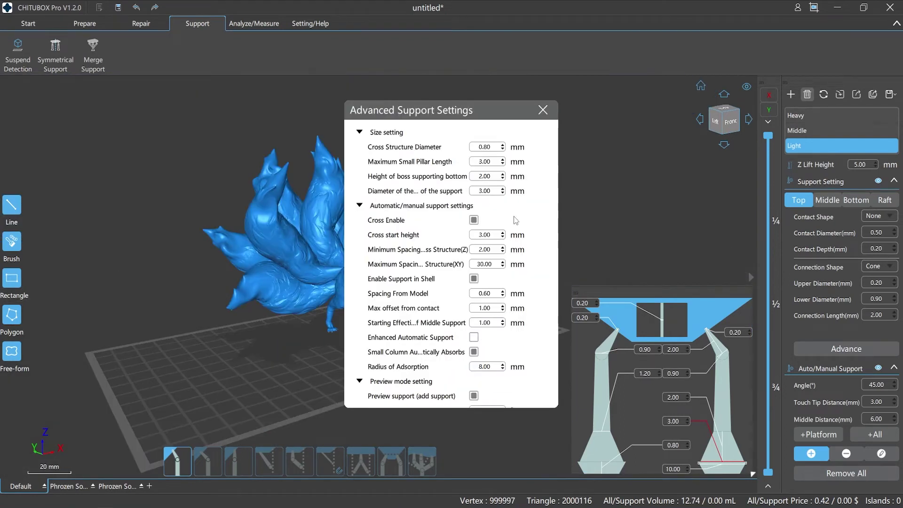
# Disable cross bracing and generate the fox's supports without it
pyautogui.click(474, 220)
pyautogui.click(543, 110)
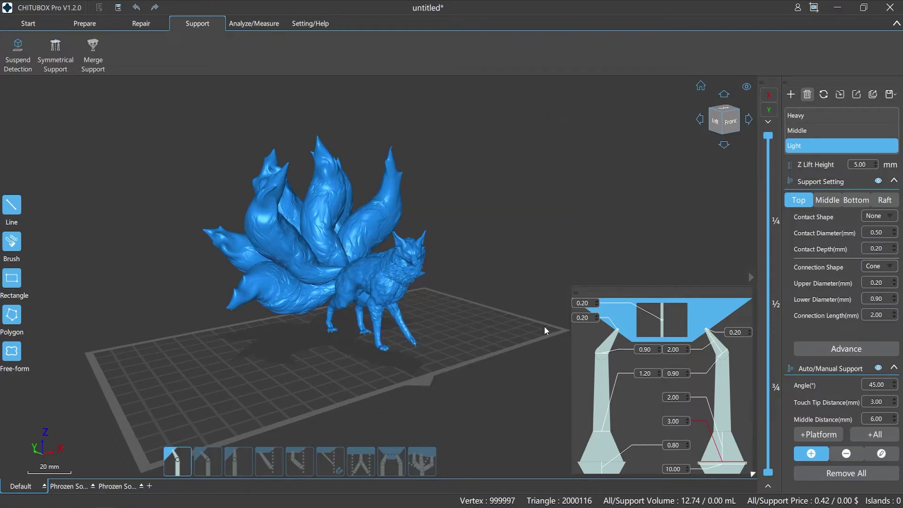
pyautogui.click(870, 436)
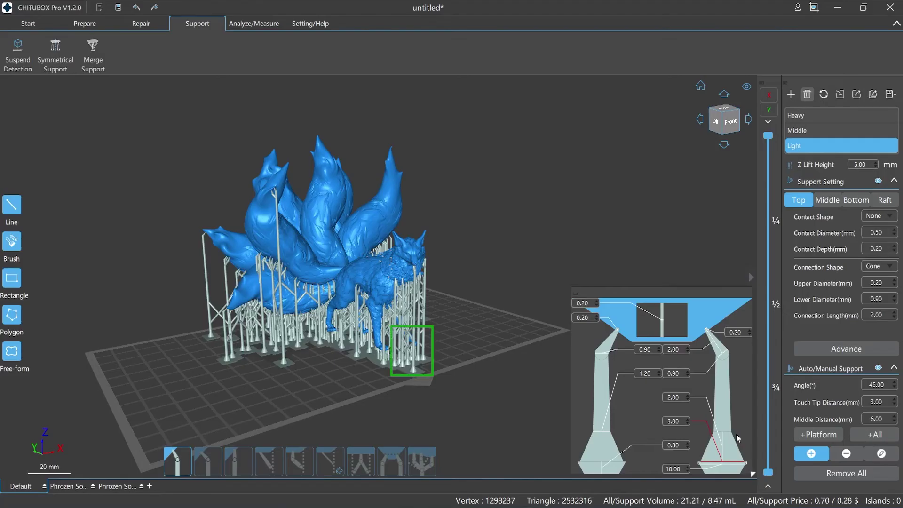
pyautogui.click(846, 473)
pyautogui.click(418, 284)
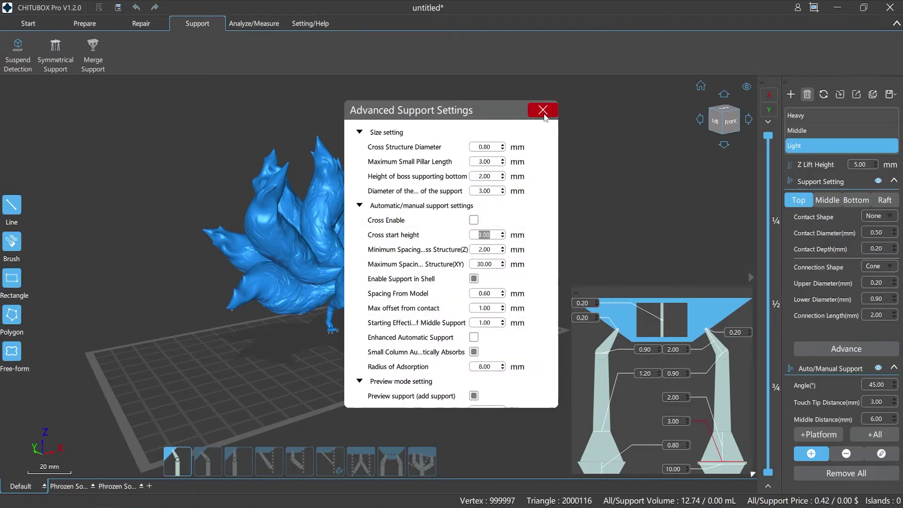
pyautogui.click(543, 110)
pyautogui.click(875, 439)
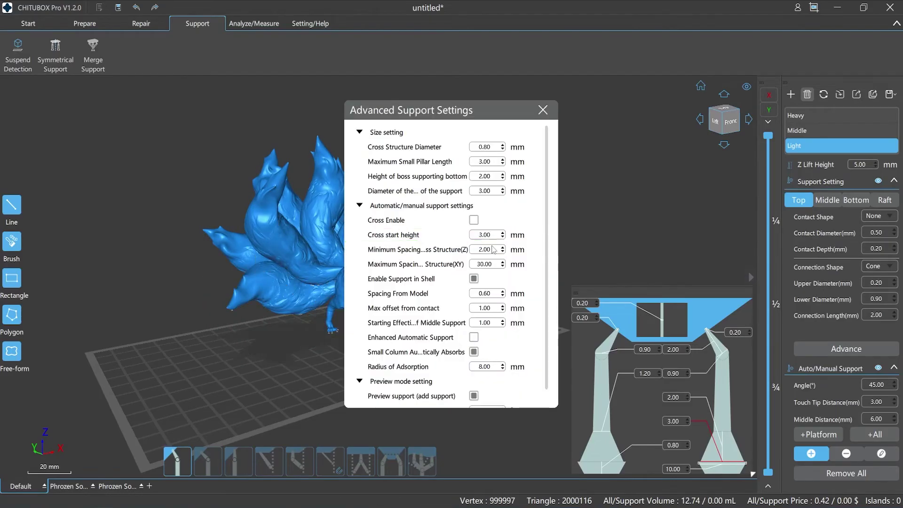
# Re-enable cross bracing with a 6.00 cross start height and generate supports
pyautogui.click(474, 220)
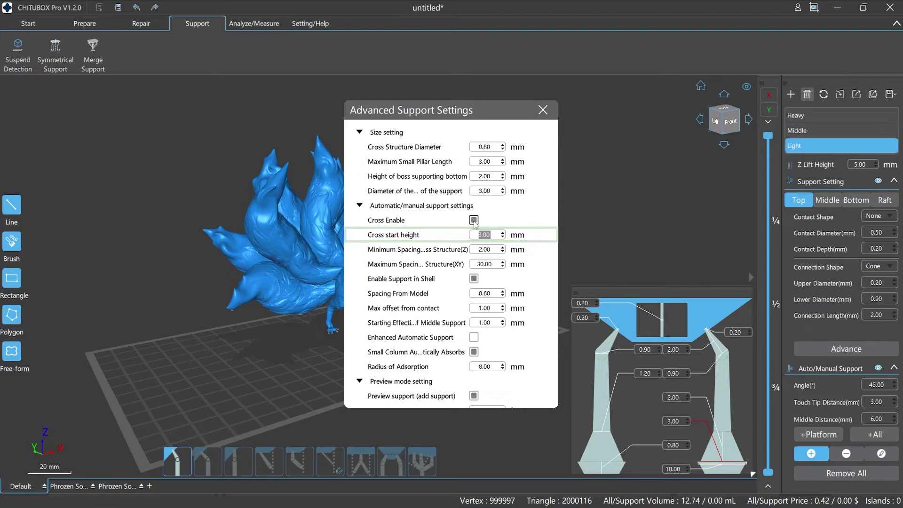
pyautogui.doubleClick(489, 235)
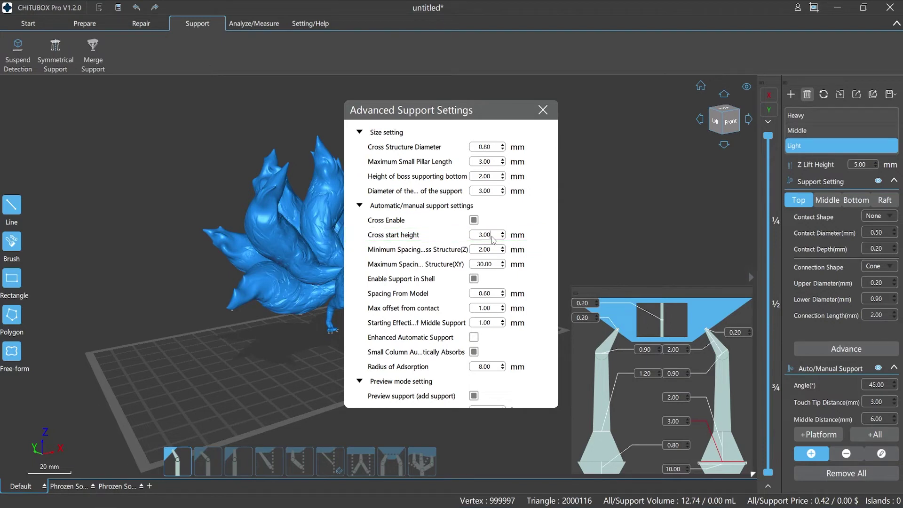
pyautogui.moveTo(481, 239); pyautogui.dragTo(475, 238)
pyautogui.write('6.00')
pyautogui.click(543, 109)
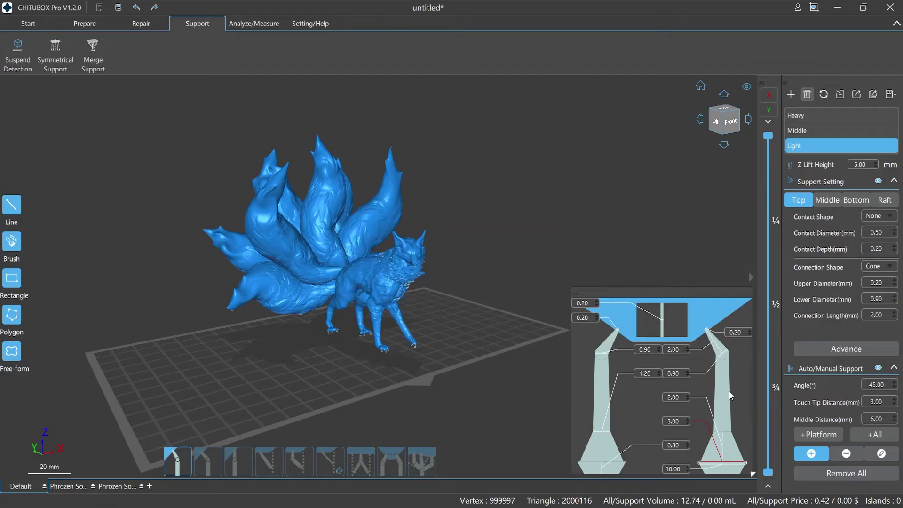
pyautogui.click(877, 435)
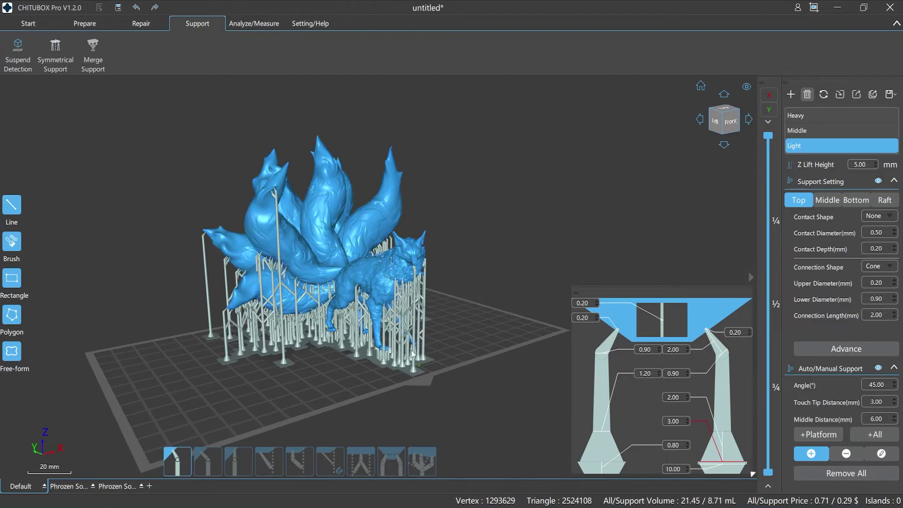
# Clear the supports, set the cross start height to 20, and regenerate them
pyautogui.click(836, 474)
pyautogui.click(414, 284)
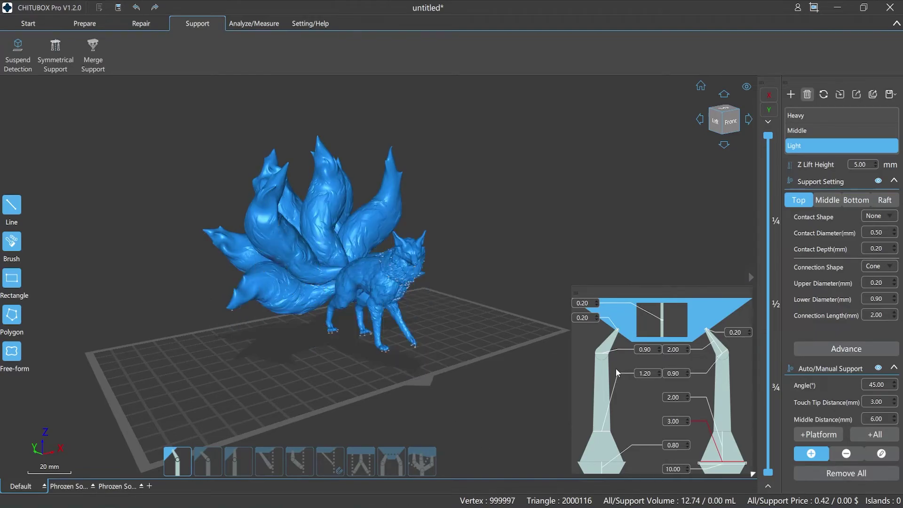
pyautogui.click(850, 350)
pyautogui.moveTo(492, 237); pyautogui.dragTo(472, 237)
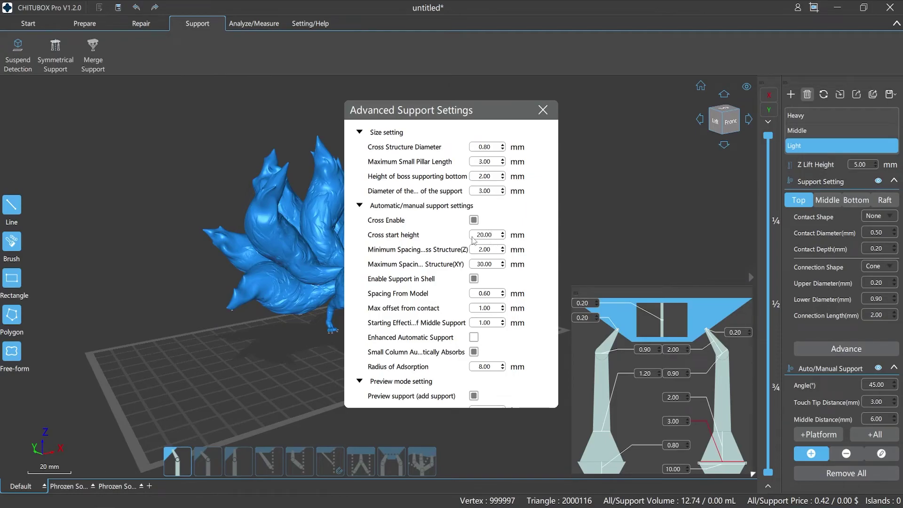
pyautogui.click(543, 109)
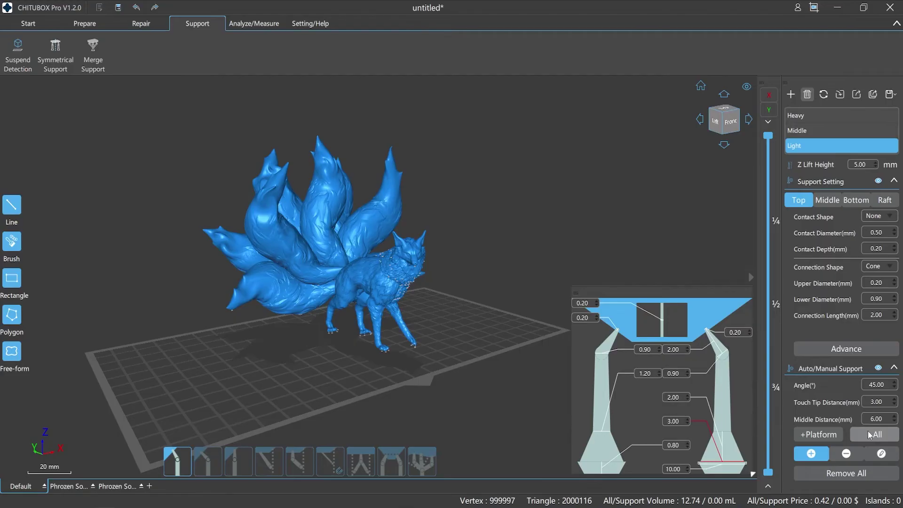
pyautogui.click(873, 435)
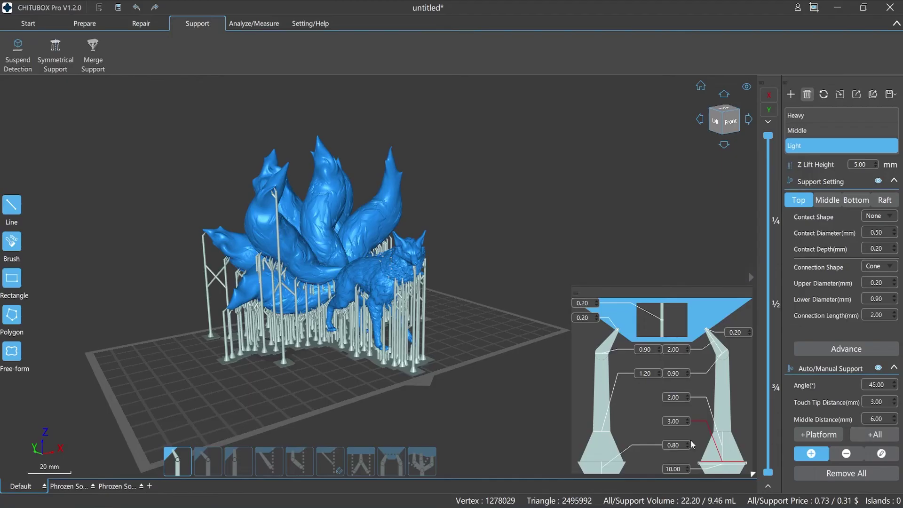
pyautogui.moveTo(532, 447); pyautogui.dragTo(587, 446, button='right')
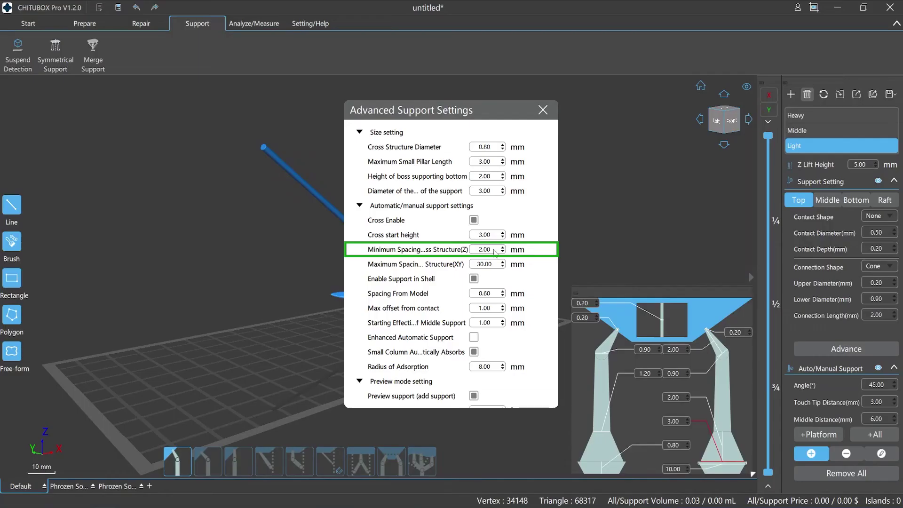
# Set the minimum Z cross spacing to 3.00 mm in the advanced support settings
pyautogui.moveTo(495, 253); pyautogui.dragTo(472, 254)
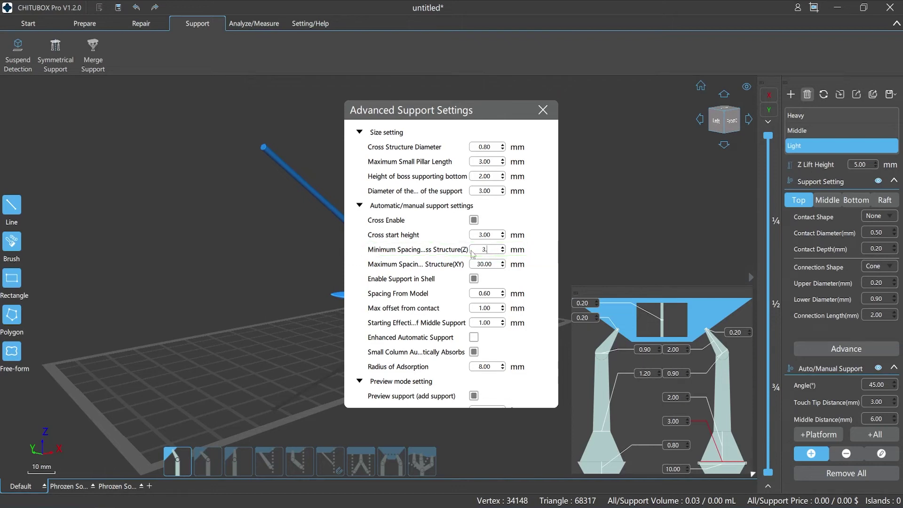
pyautogui.click(542, 110)
pyautogui.scroll(5, 382, 270)
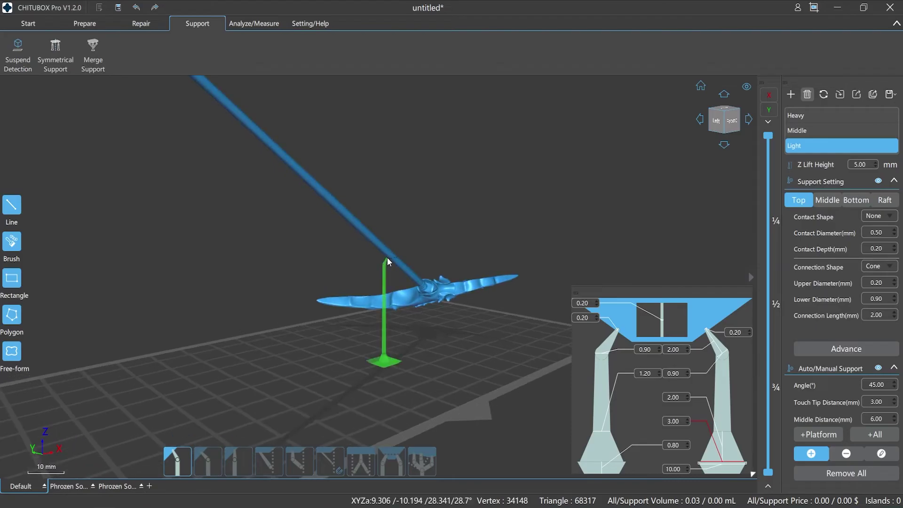
# Place five cross-braced supports up the slanted rod, check them from the front, and reopen advanced settings
pyautogui.click(389, 261)
pyautogui.click(370, 242)
pyautogui.click(357, 229)
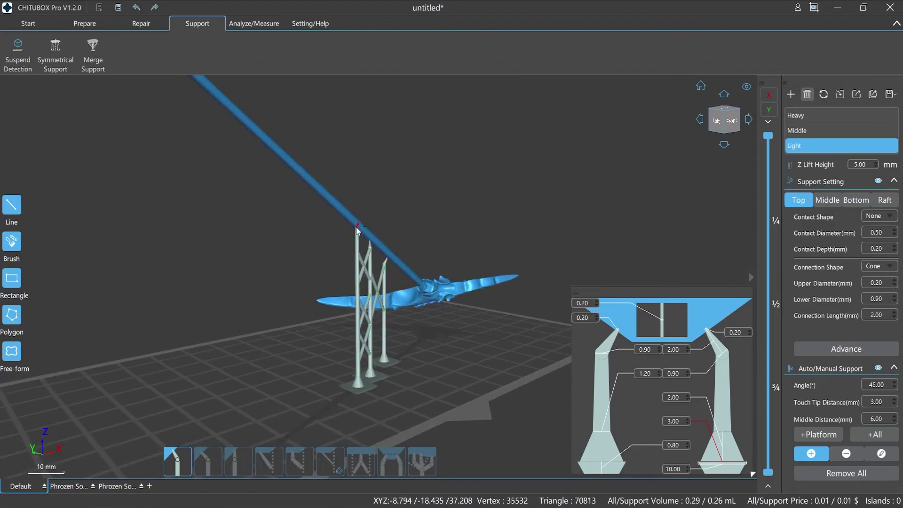
pyautogui.click(345, 215)
pyautogui.click(330, 201)
pyautogui.moveTo(436, 359); pyautogui.dragTo(402, 367, button='right')
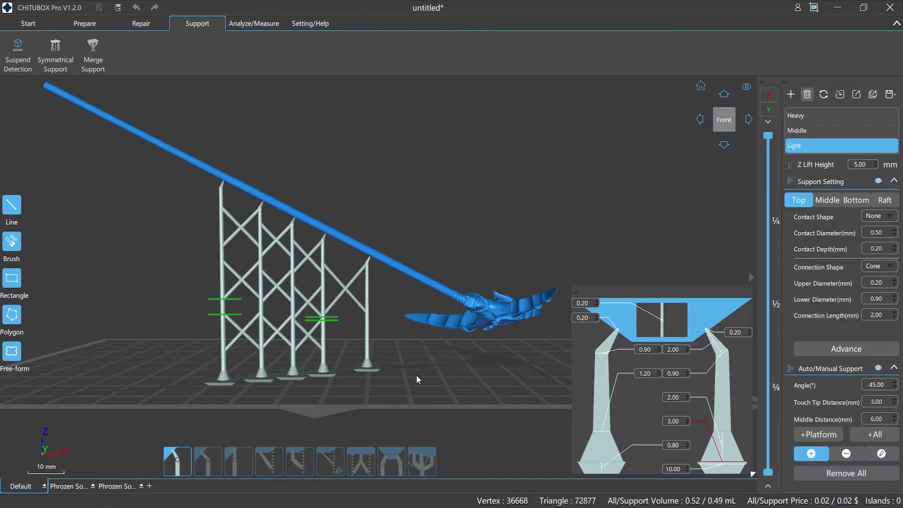
pyautogui.click(808, 349)
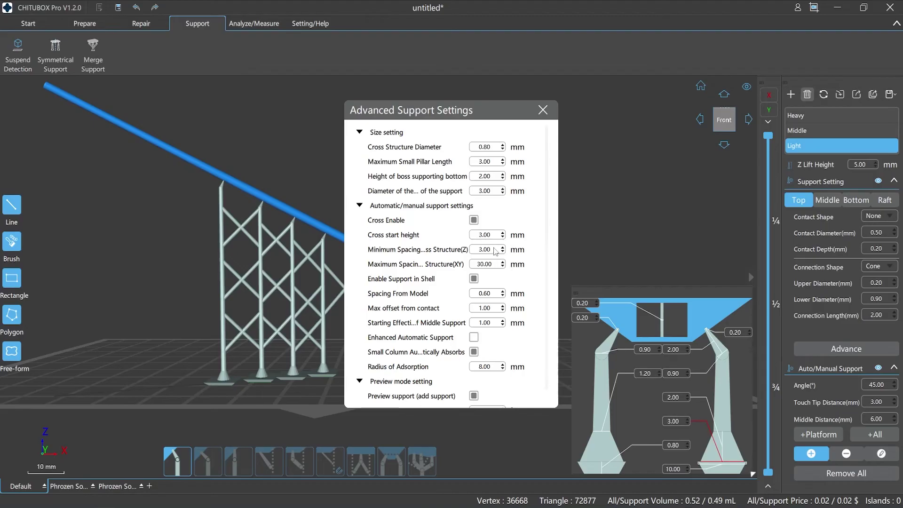
# Change the minimum Z cross spacing to 6.00 mm and clear all existing supports
pyautogui.moveTo(497, 250); pyautogui.dragTo(481, 252)
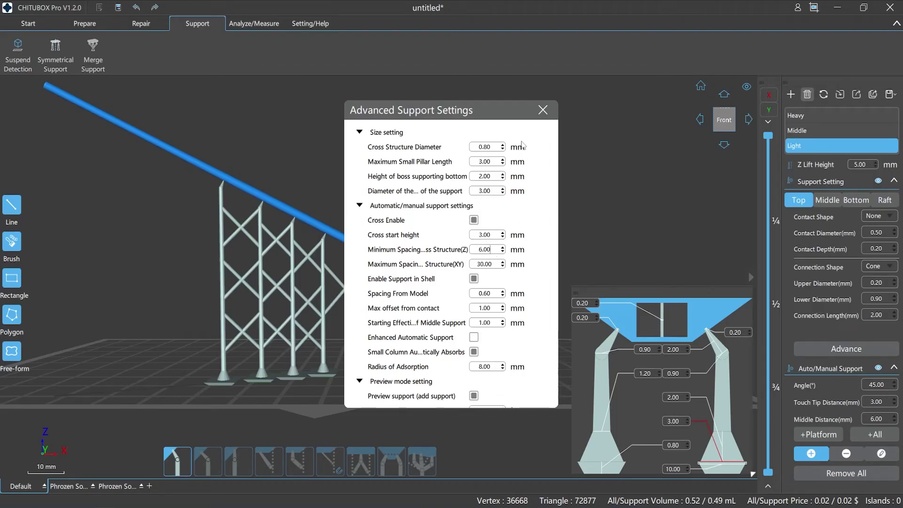
pyautogui.click(543, 109)
pyautogui.click(822, 474)
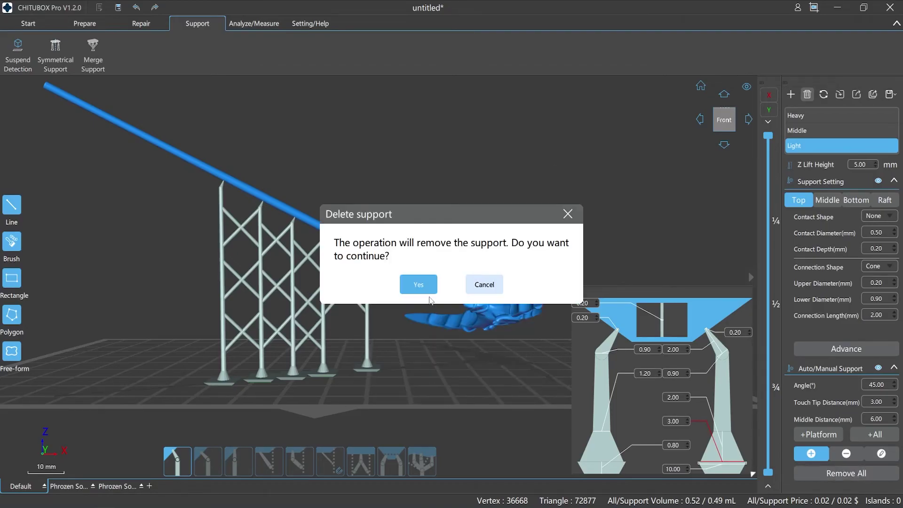
pyautogui.click(418, 284)
# Draw a trial line of braced supports along the rod, then remove them all
pyautogui.moveTo(367, 257); pyautogui.dragTo(185, 165)
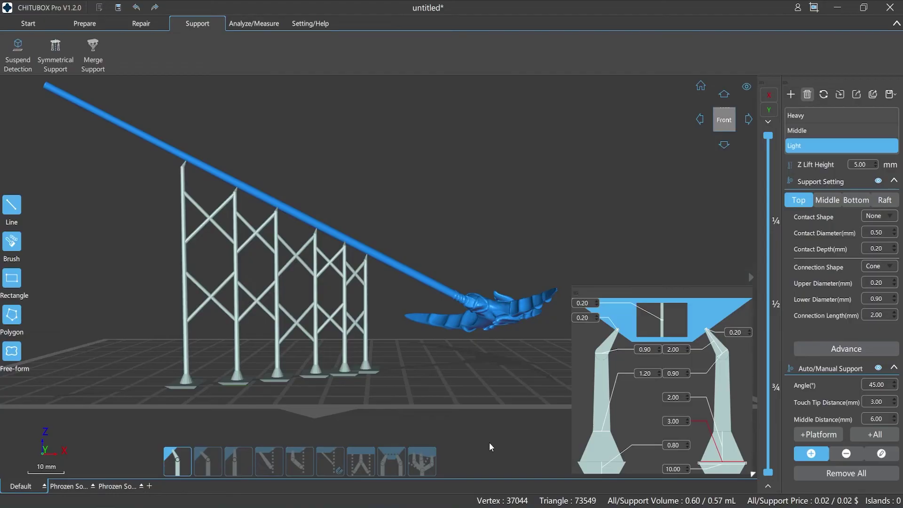
pyautogui.click(813, 471)
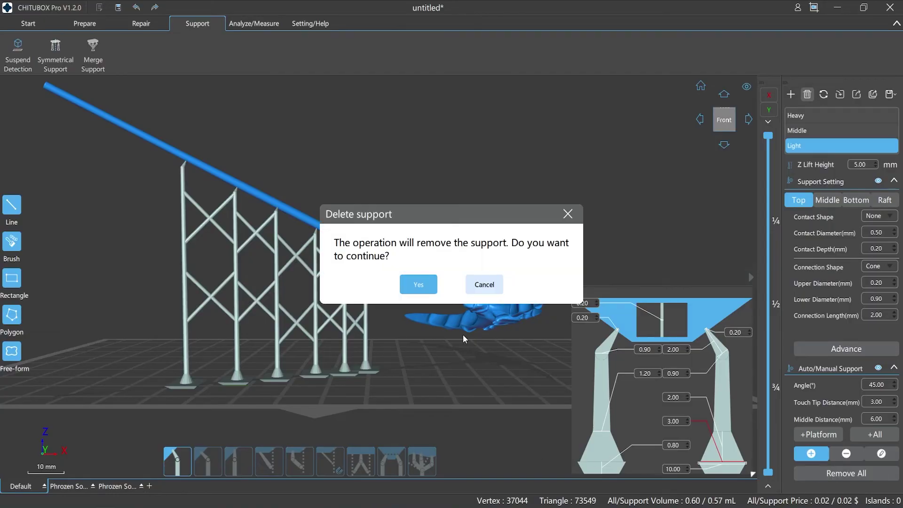
pyautogui.click(416, 284)
# Set cross spacing to 2.00 mm minimum Z and 8.00 mm maximum XY
pyautogui.click(802, 349)
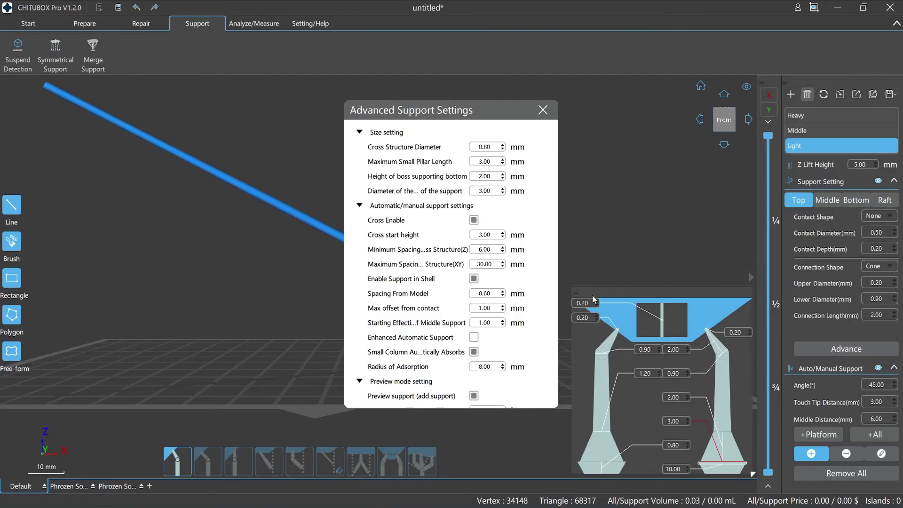
pyautogui.moveTo(493, 250); pyautogui.dragTo(468, 252)
pyautogui.write('2')
pyautogui.doubleClick(491, 264)
pyautogui.write('8.')
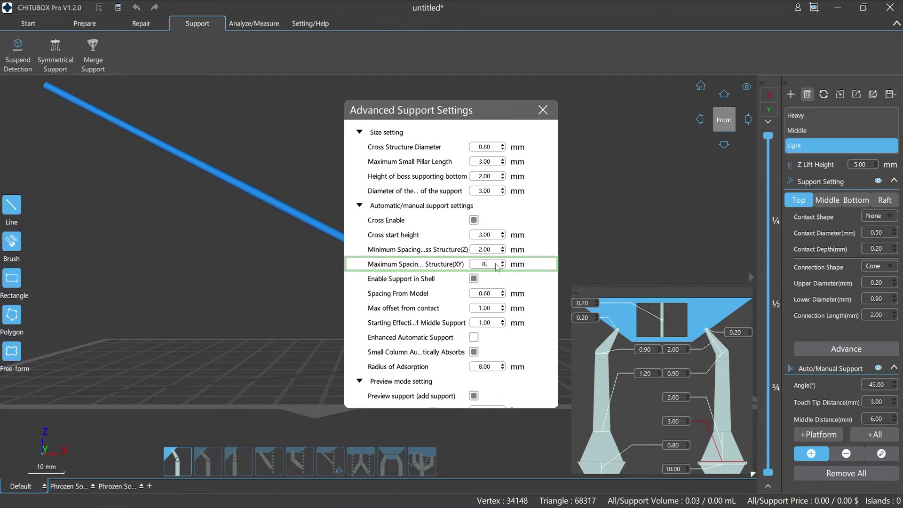
pyautogui.press('Return')
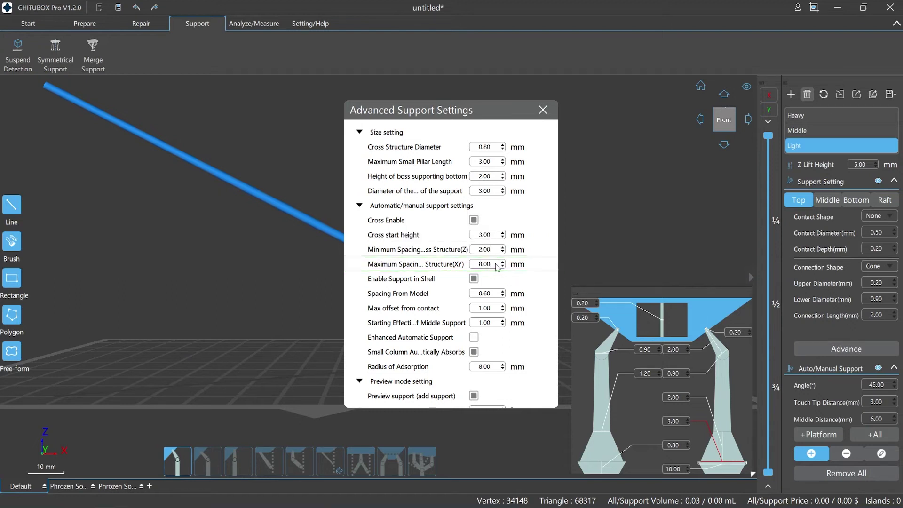
pyautogui.click(542, 109)
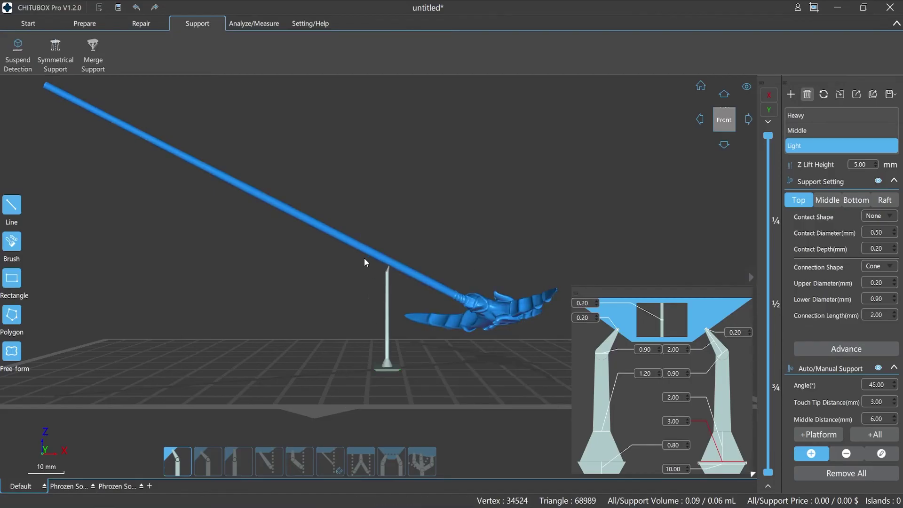
# Add three trial supports under the rod, then remove all supports
pyautogui.click(305, 223)
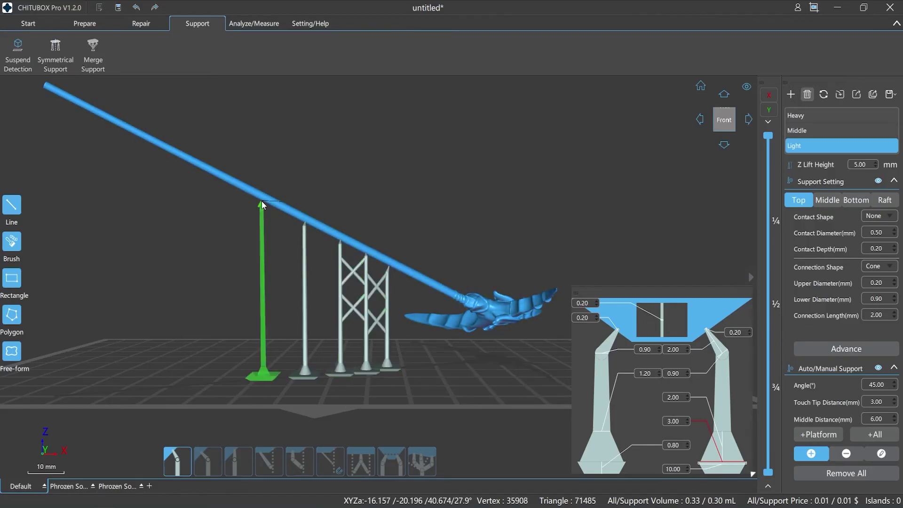
pyautogui.click(262, 203)
pyautogui.click(225, 185)
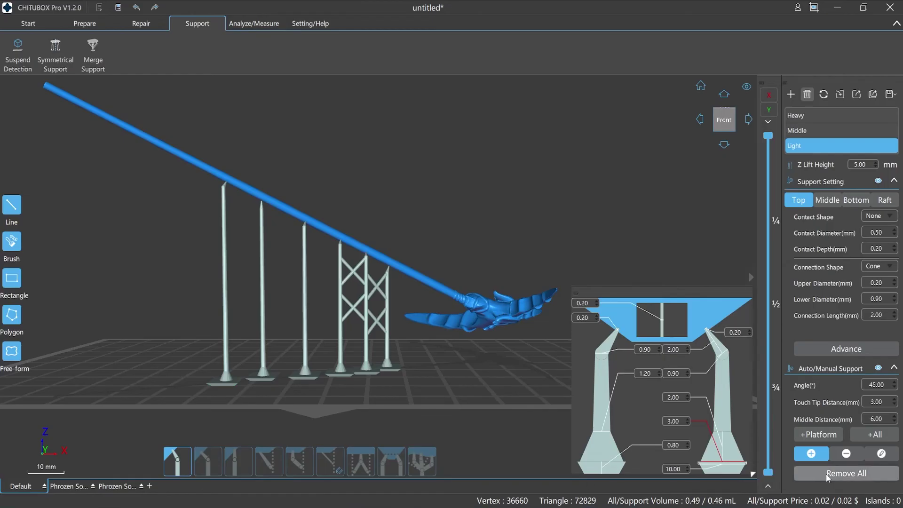
pyautogui.click(845, 473)
pyautogui.click(419, 282)
# Restore maximum XY cross spacing to 30.00 mm and draw a braced support row along the rod
pyautogui.click(825, 351)
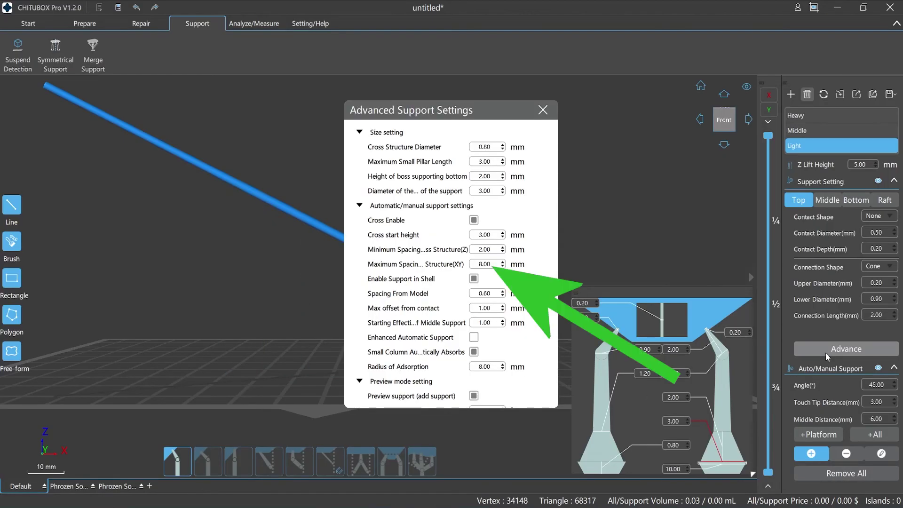
pyautogui.doubleClick(476, 265)
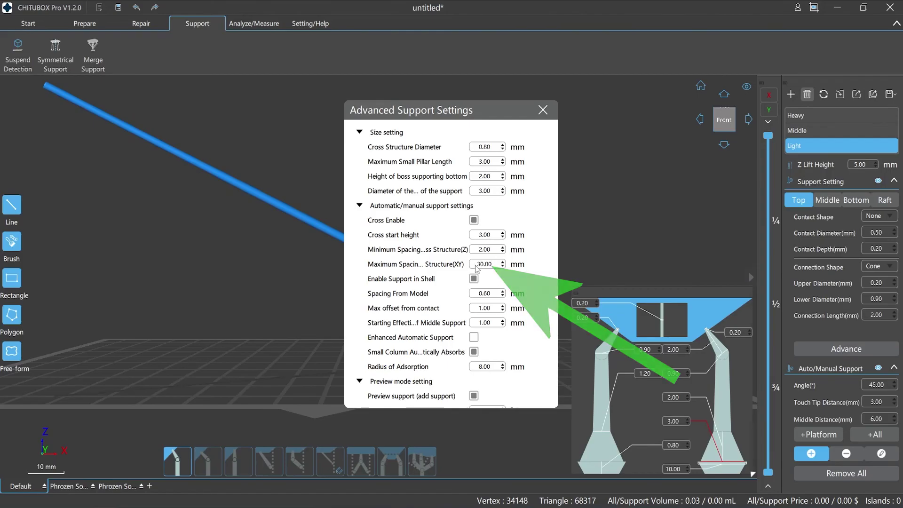
pyautogui.click(543, 110)
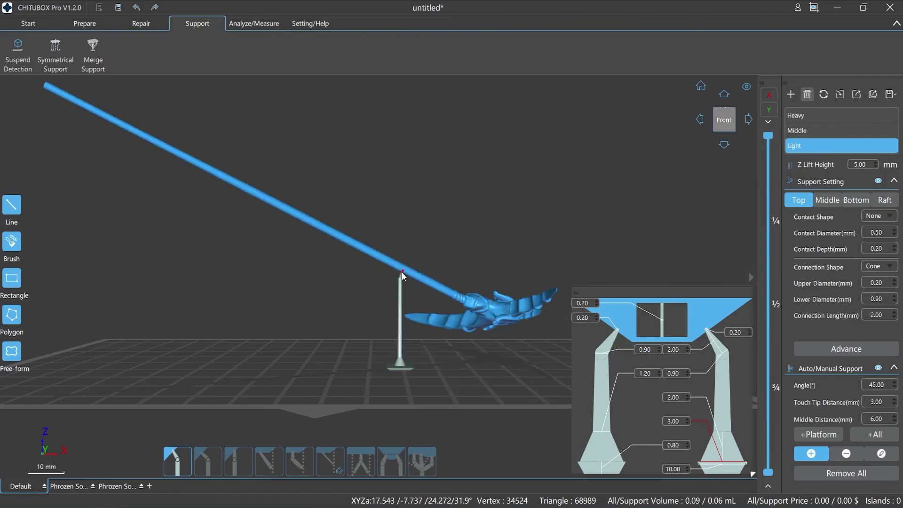
pyautogui.moveTo(402, 272)
pyautogui.mouseDown()
pyautogui.moveTo(302, 230)
pyautogui.moveTo(303, 221)
pyautogui.moveTo(49, 90)
pyautogui.mouseUp()
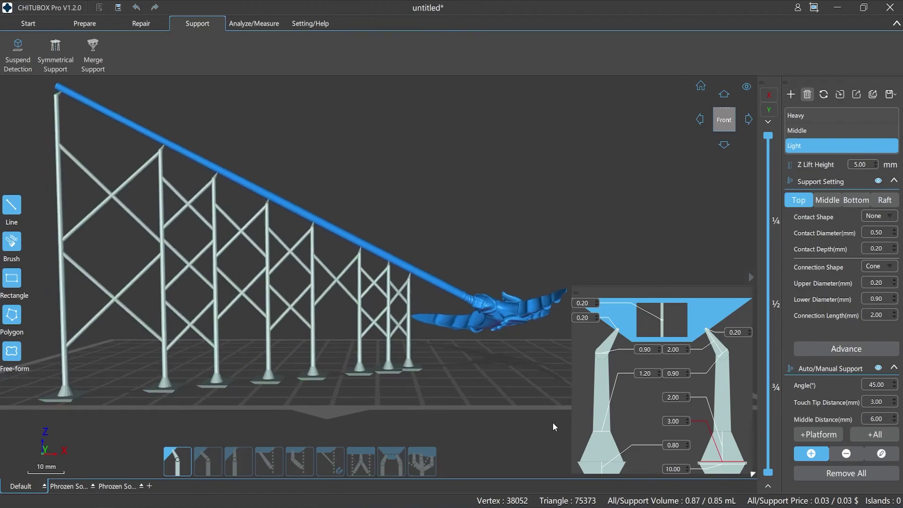
# Clear all supports and set the maximum XY cross spacing to 5.00 mm
pyautogui.click(802, 471)
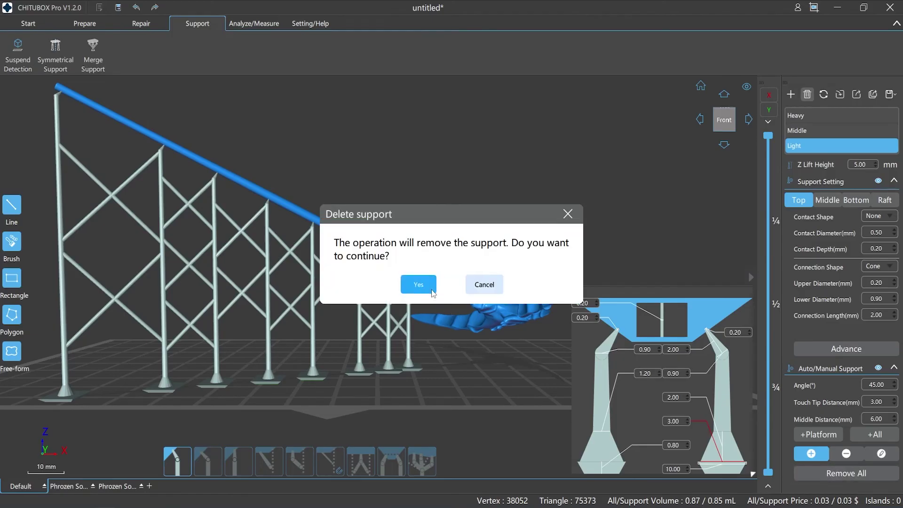
pyautogui.click(418, 284)
pyautogui.click(838, 349)
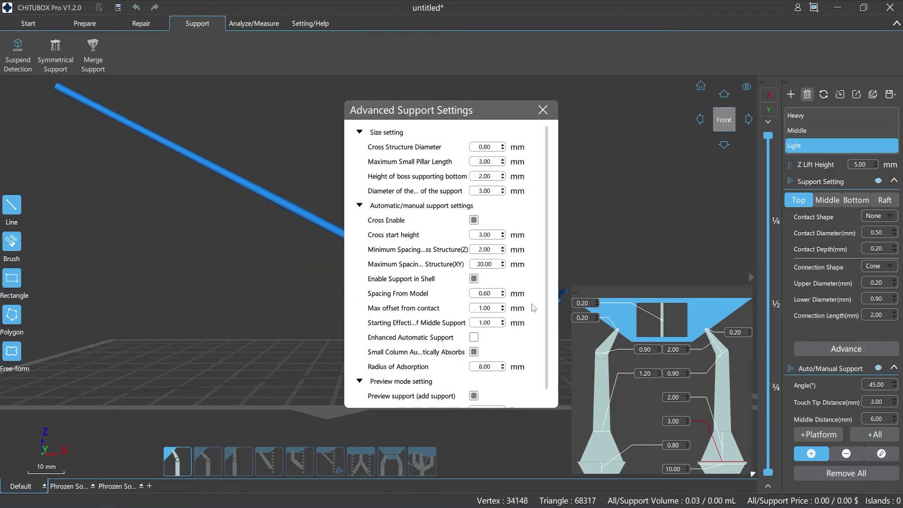
pyautogui.doubleClick(484, 265)
pyautogui.write('5.00')
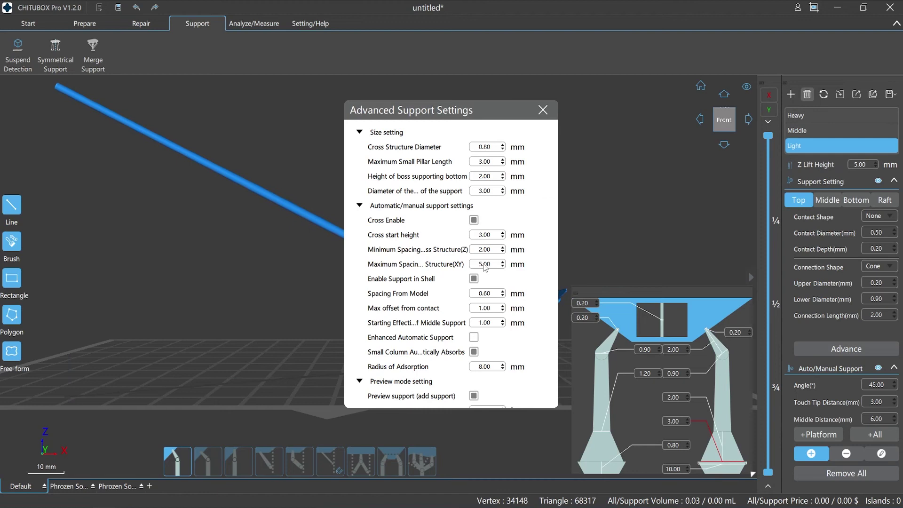
pyautogui.click(543, 110)
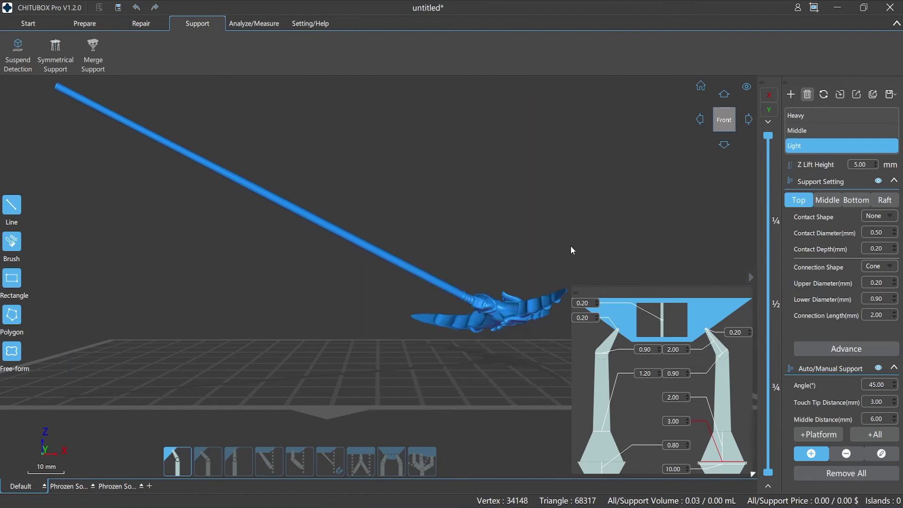
# Adjust the distance value and auto-generate supports for the whole model with +All
pyautogui.doubleClick(877, 419)
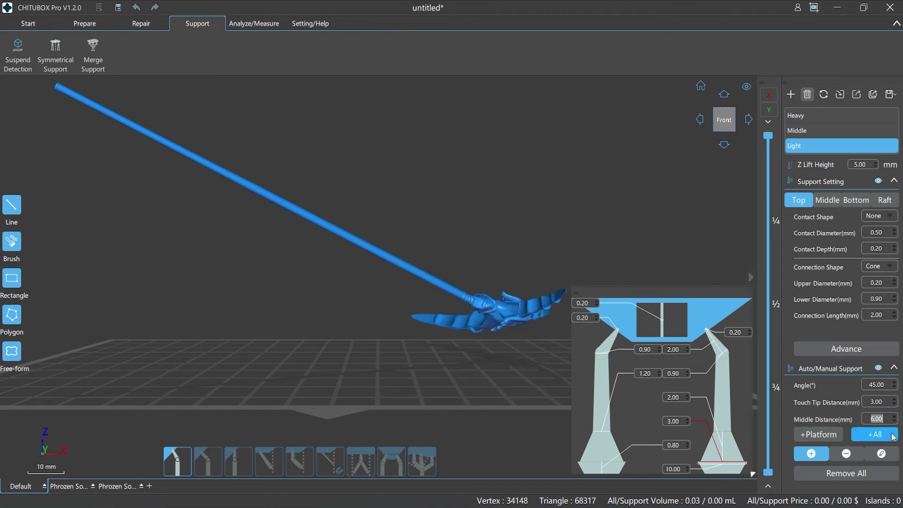
pyautogui.click(893, 436)
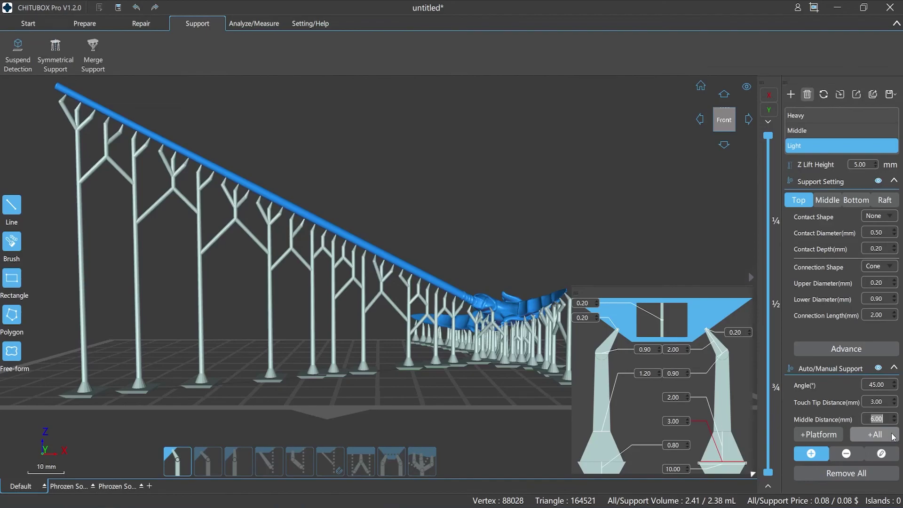
pyautogui.scroll(-1, 361, 381)
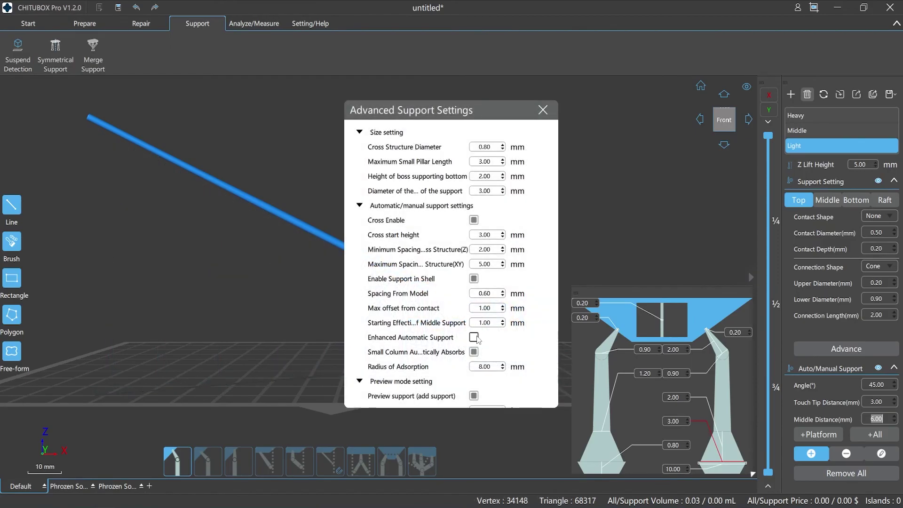
# Turn on Enhanced Automatic Support and regenerate supports along the whole stick (2.68 mL)
pyautogui.click(473, 337)
pyautogui.click(542, 111)
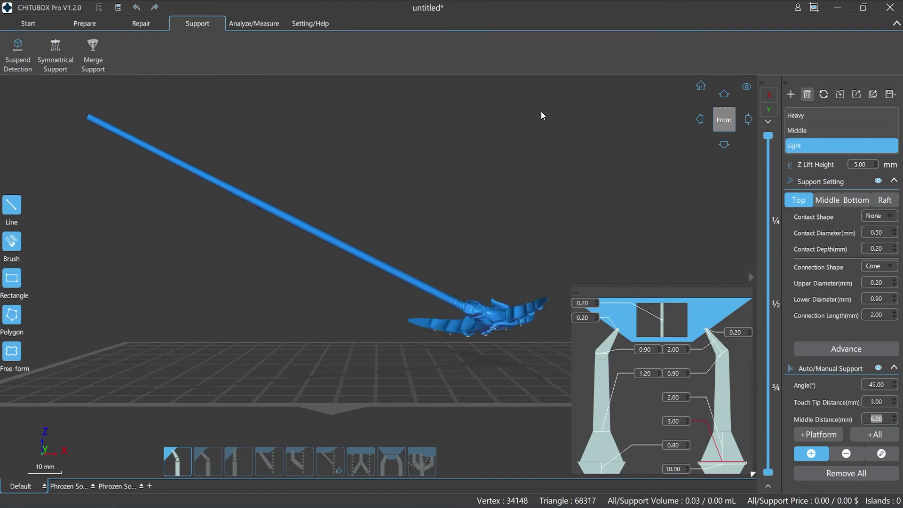
pyautogui.click(874, 434)
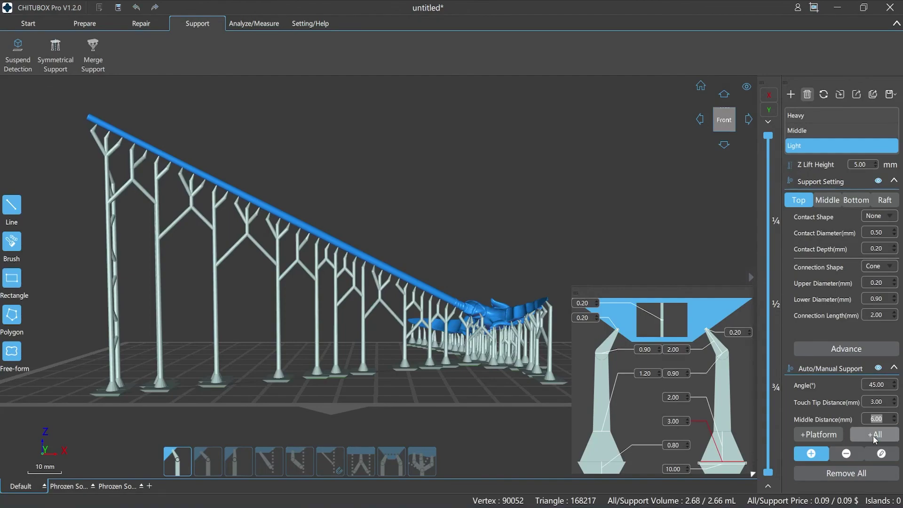
# Review the fox project's advanced support settings, then inspect the fully supported fox (9.13 mL)
pyautogui.moveTo(356, 414)
pyautogui.mouseDown()
pyautogui.moveTo(453, 415)
pyautogui.moveTo(345, 410)
pyautogui.mouseUp()
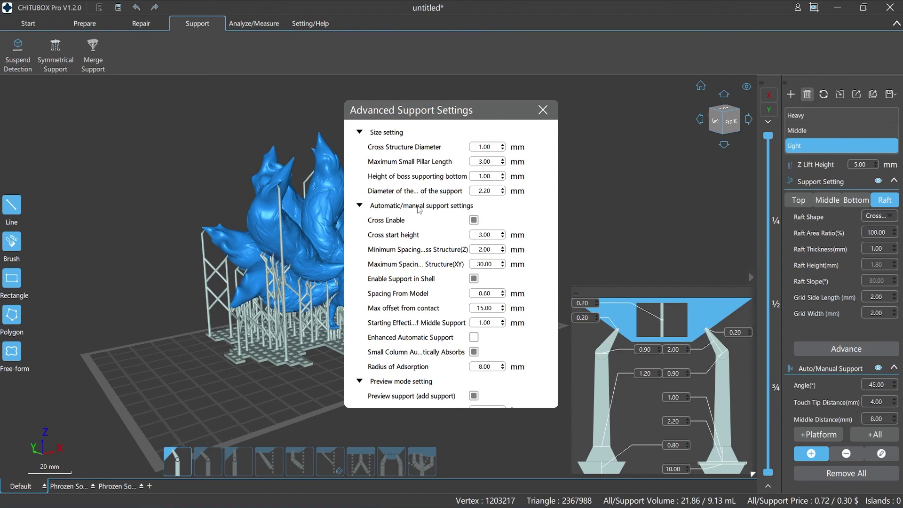
pyautogui.scroll(-1, 421, 387)
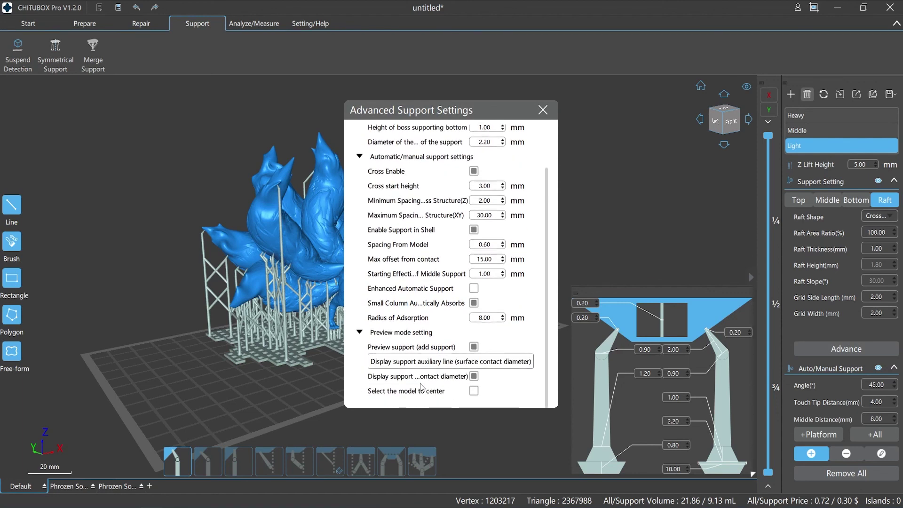
pyautogui.press('Escape')
pyautogui.scroll(5, 405, 257)
pyautogui.scroll(-6, 406, 258)
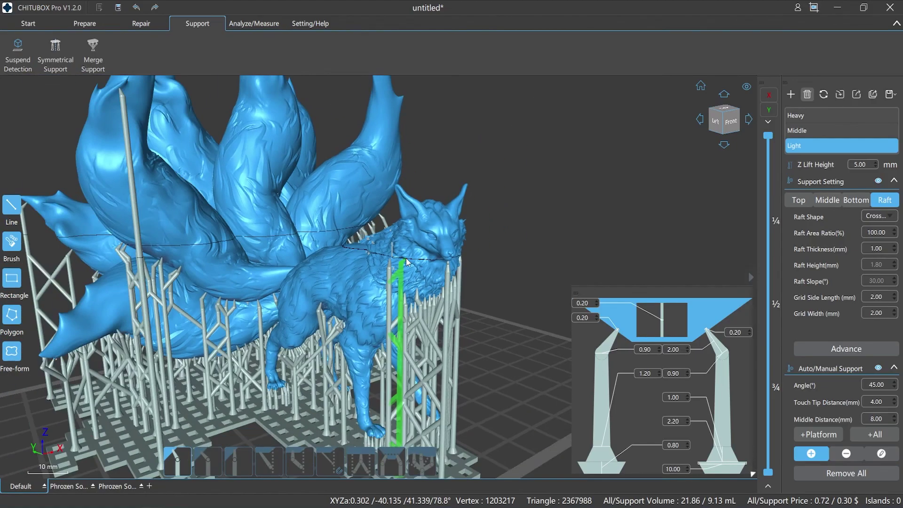